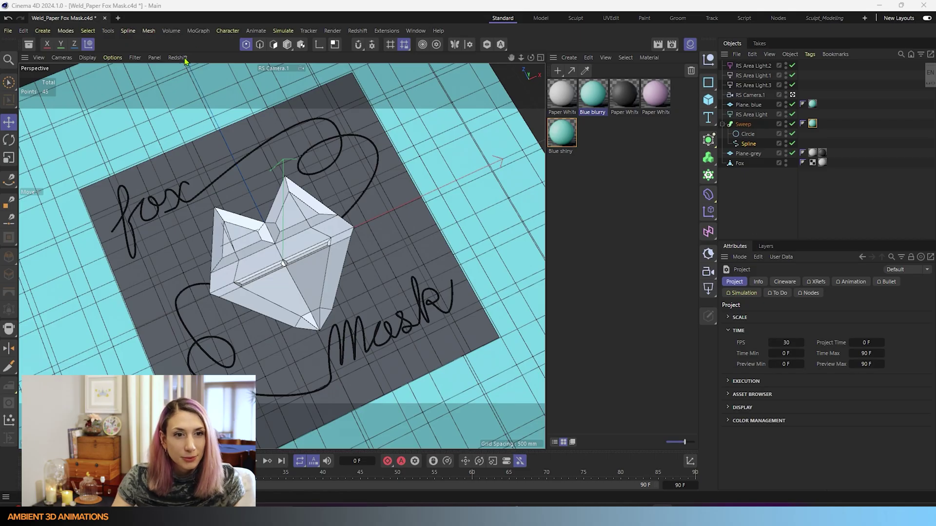
# Open the Redshift render options menu over the paper fox mask scene.
pyautogui.click(178, 58)
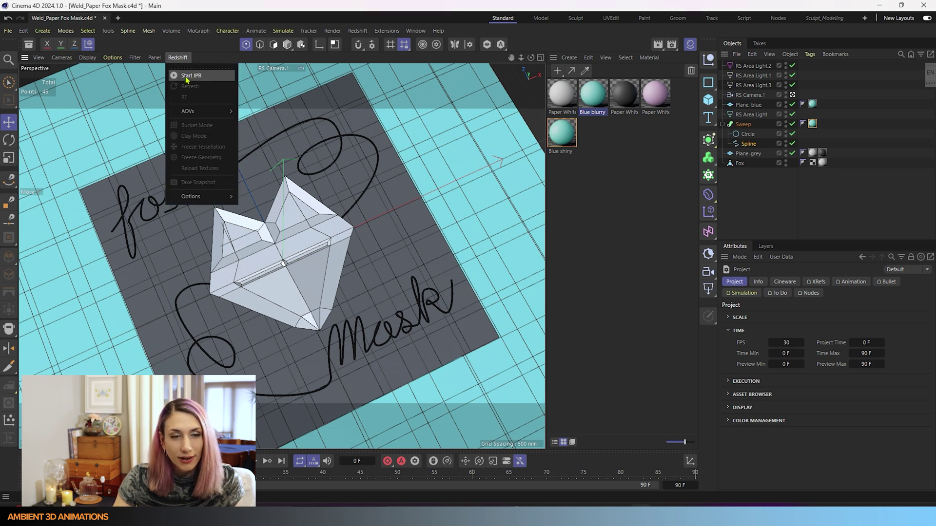
pyautogui.click(187, 77)
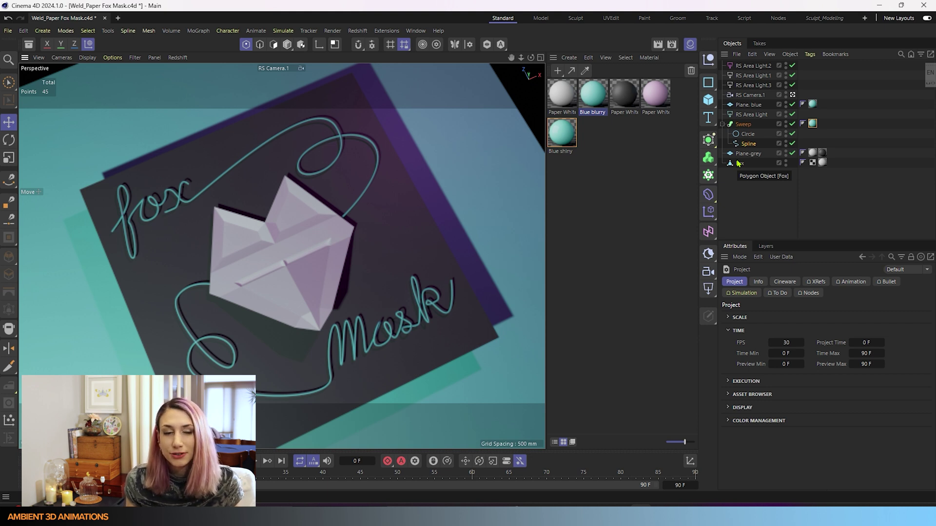
pyautogui.click(177, 57)
# Start a new scene with a Plane primitive displayed in Gouraud Shading (Lines).
pyautogui.click(181, 78)
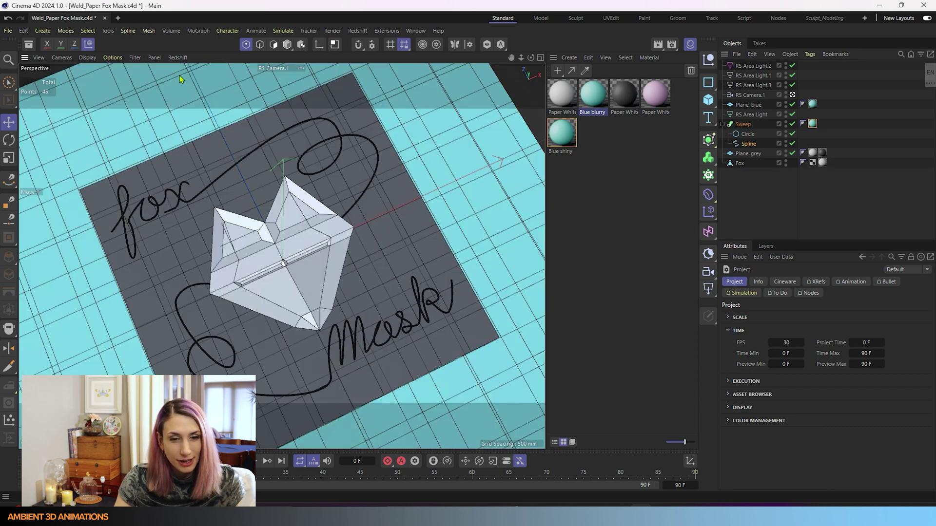
pyautogui.click(118, 18)
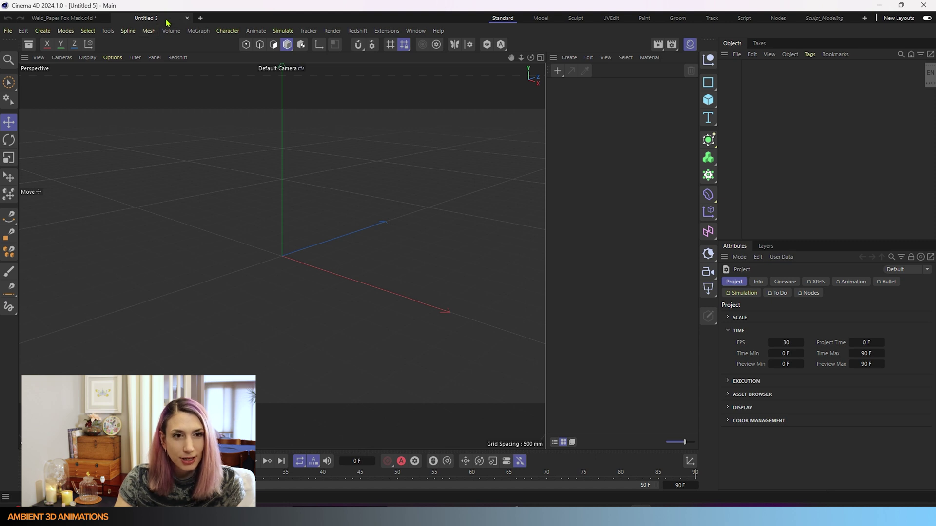
pyautogui.click(712, 104)
pyautogui.click(733, 135)
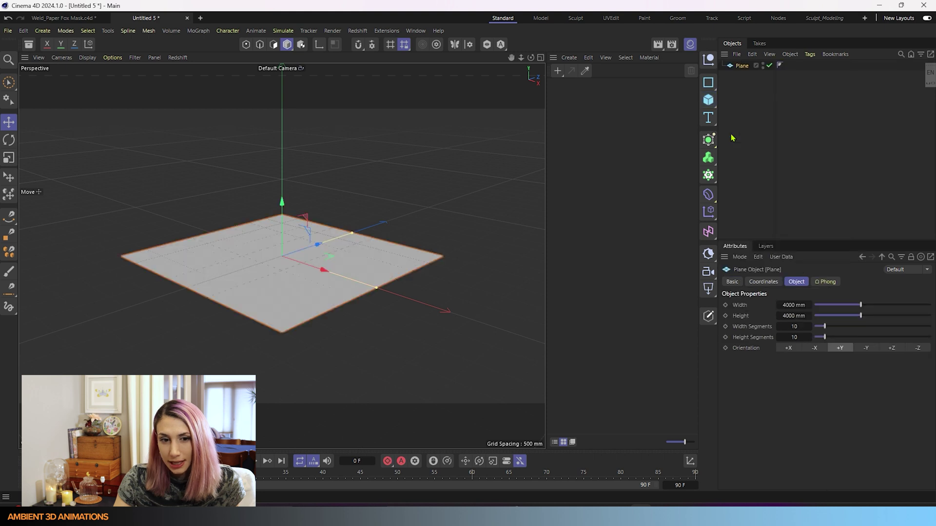
pyautogui.click(88, 58)
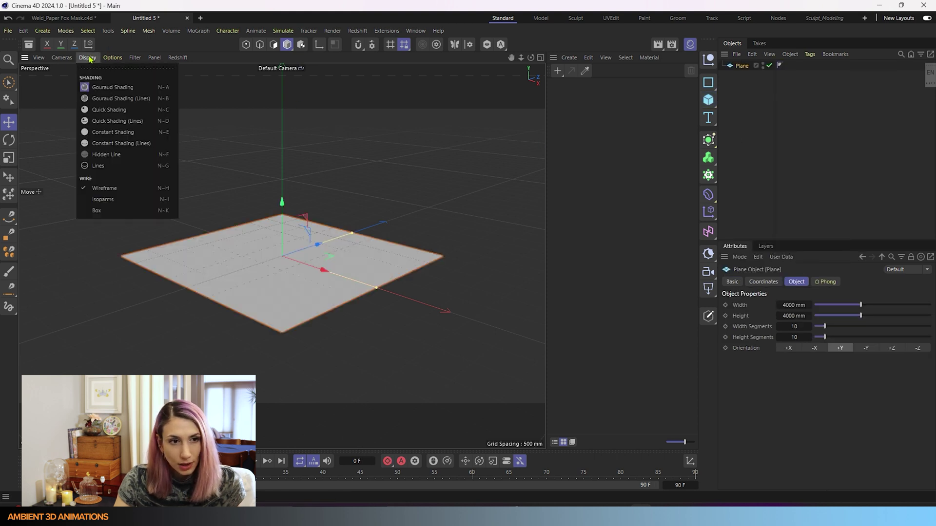
pyautogui.click(110, 100)
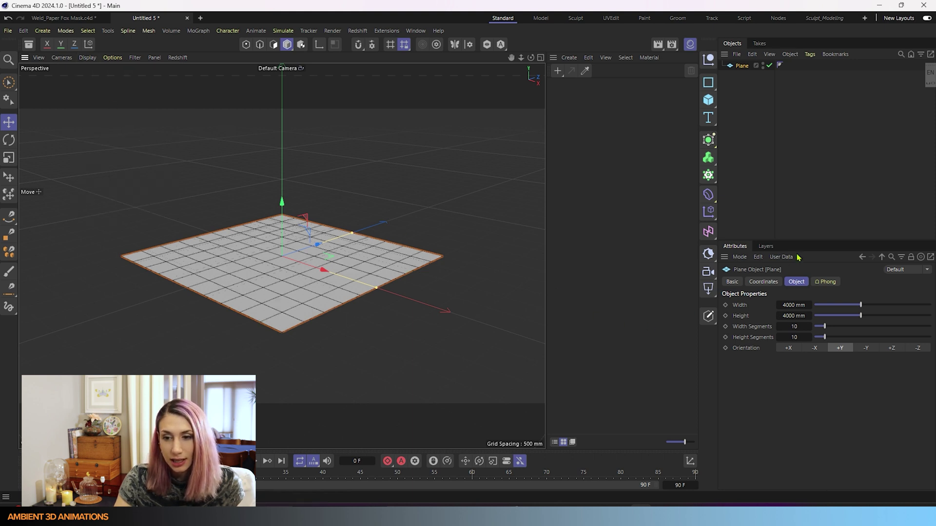
# Set the plane's Width and Height to 200 mm.
pyautogui.doubleClick(793, 305)
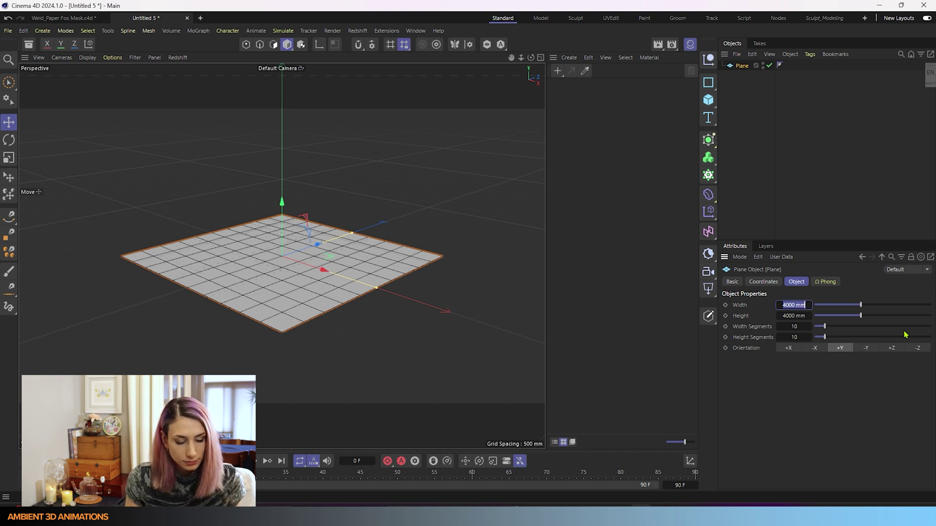
pyautogui.write('200')
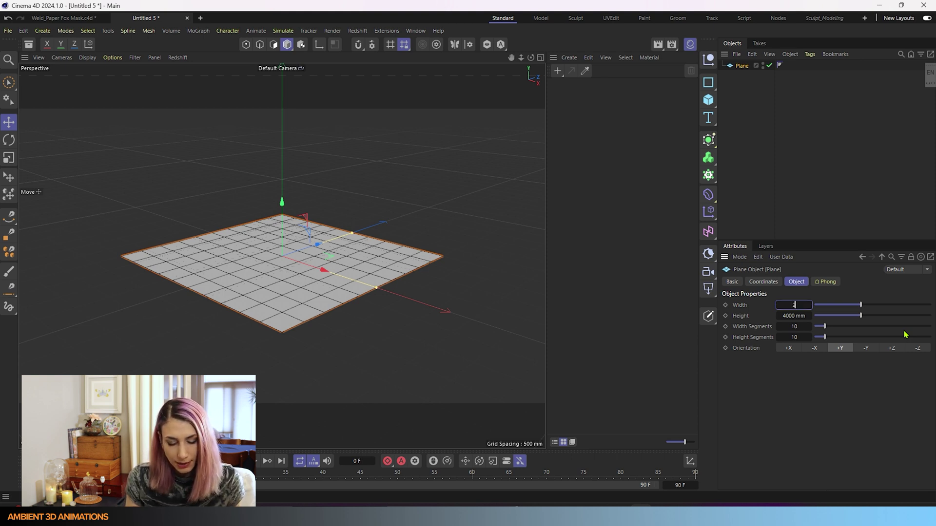
pyautogui.press('Tab')
pyautogui.write('200')
pyautogui.press('Return')
# Lower the plane's Width Segments to 4.
pyautogui.scroll(5, 273, 265)
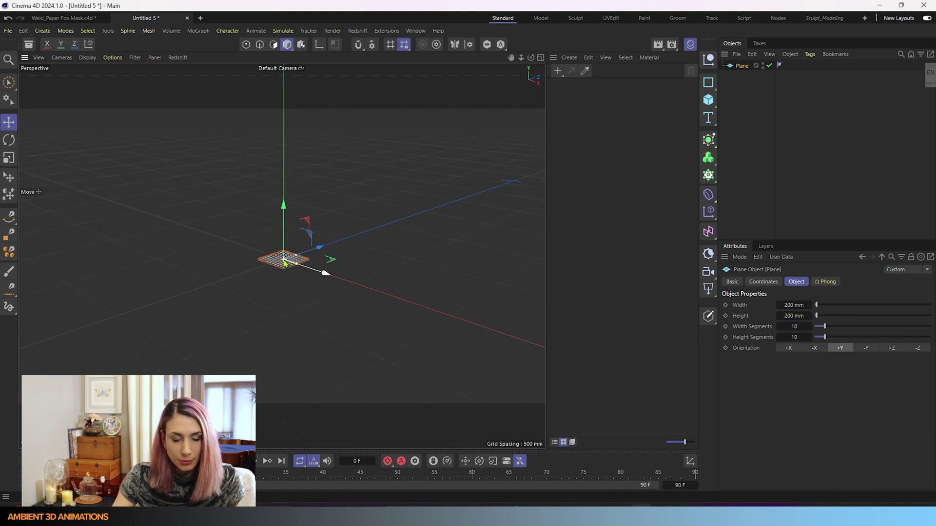
pyautogui.scroll(8, 285, 263)
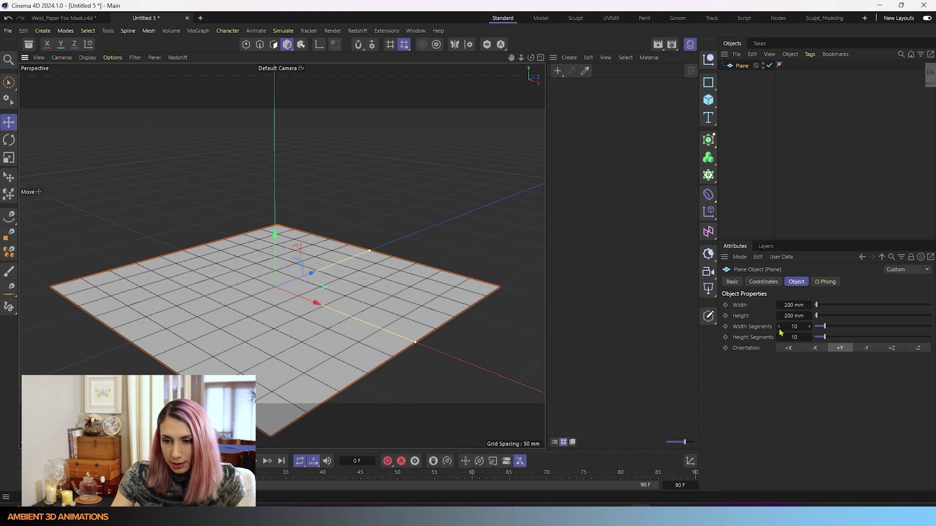
pyautogui.click(779, 329)
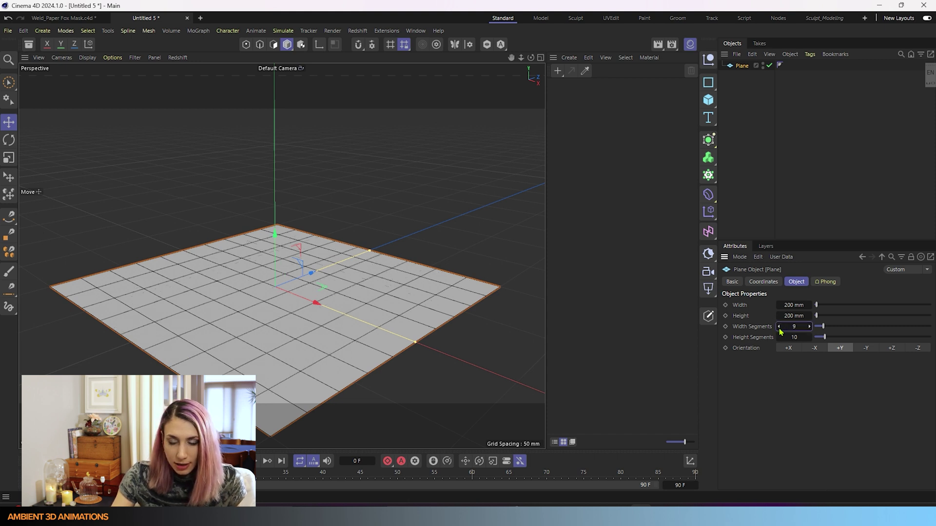
pyautogui.click(779, 326)
pyautogui.click(779, 326)
pyautogui.click(779, 327)
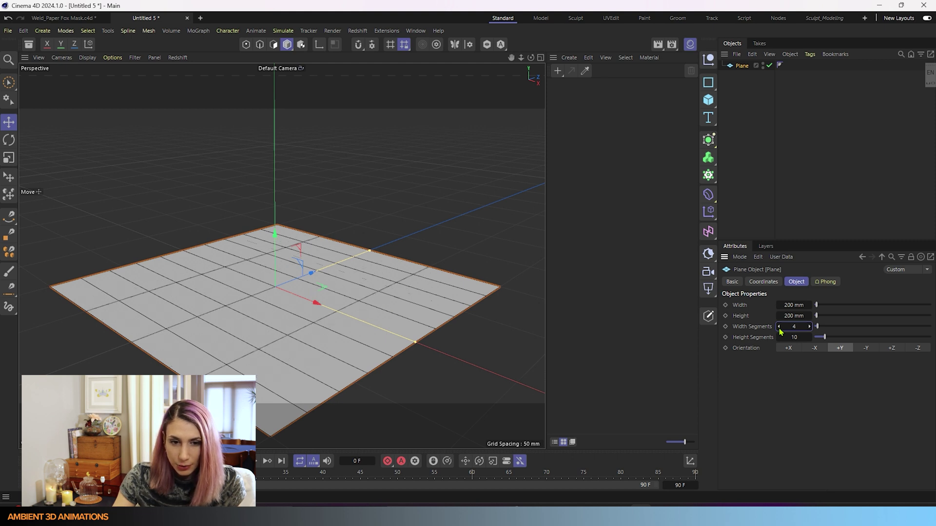
# Reduce the plane's Height Segments to 2 for a coarse grid.
pyautogui.click(778, 339)
pyautogui.click(778, 339)
pyautogui.click(778, 338)
pyautogui.click(778, 339)
pyautogui.click(778, 338)
pyautogui.click(778, 338)
pyautogui.click(778, 339)
pyautogui.click(779, 339)
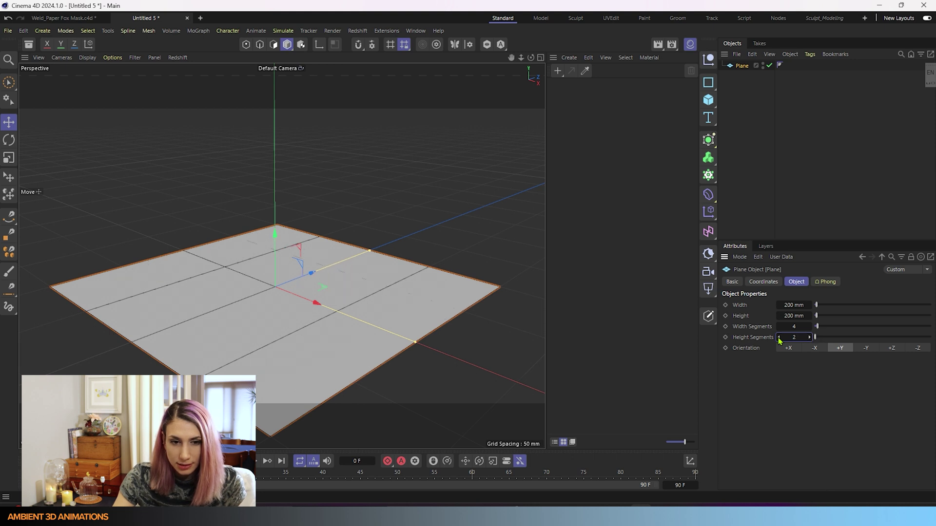
# Make the plane editable and brush-select the five points along its front edge.
pyautogui.click(708, 317)
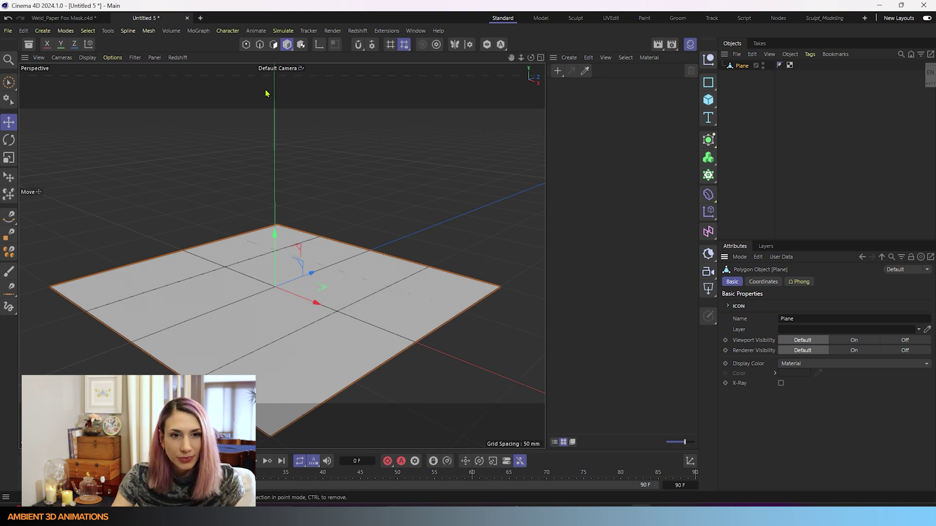
pyautogui.click(246, 45)
pyautogui.press('9')
pyautogui.keyDown('alt'); pyautogui.moveTo(349, 334); pyautogui.dragTo(355, 241); pyautogui.keyUp('alt')
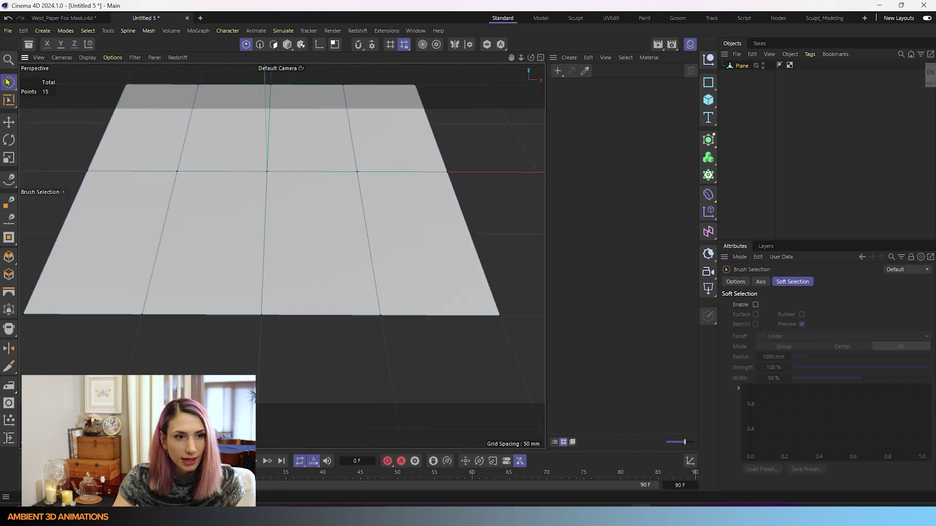
pyautogui.moveTo(25, 316); pyautogui.dragTo(503, 319)
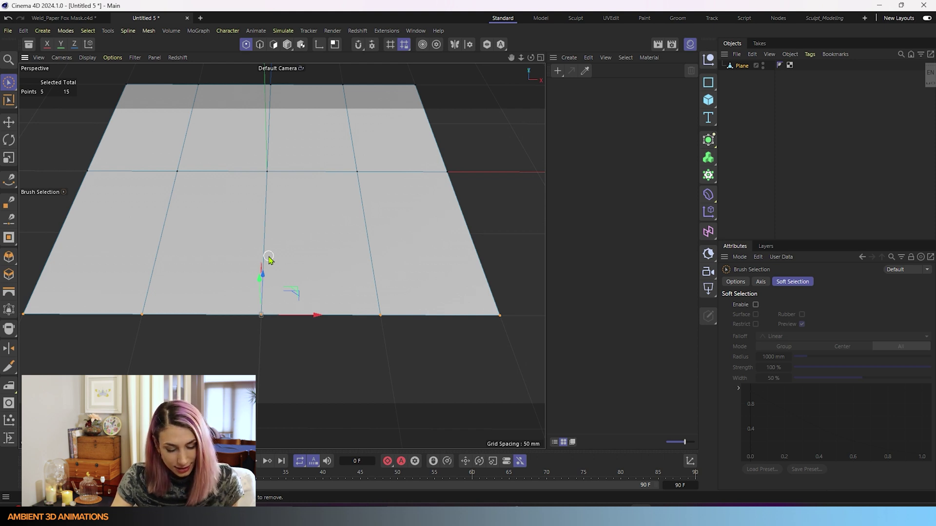
# Weld the five front points into the middle point to form a pointed tip.
pyautogui.press('m')
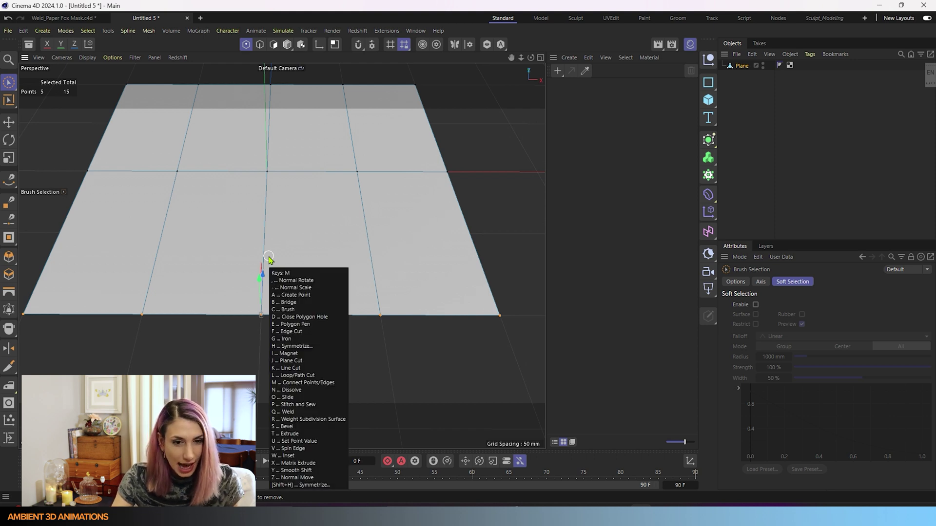
pyautogui.press('Escape')
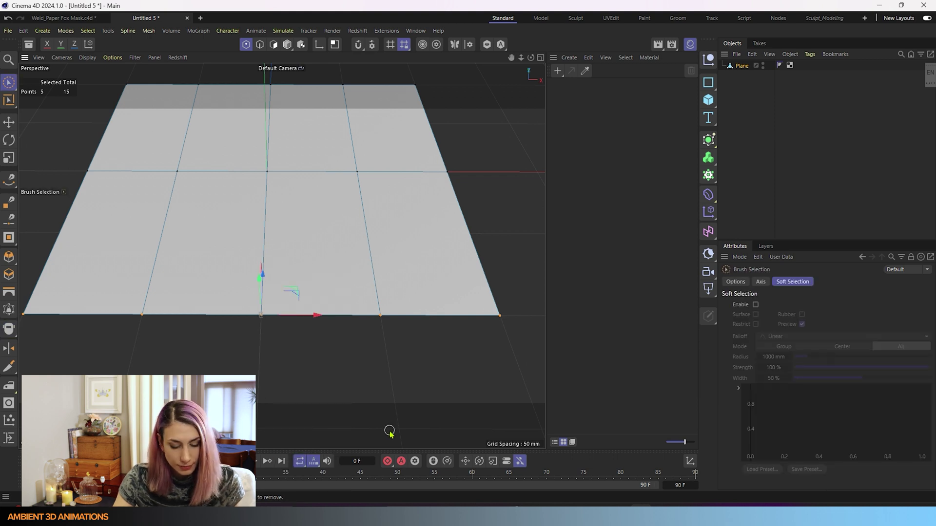
pyautogui.press('m')
pyautogui.press('q')
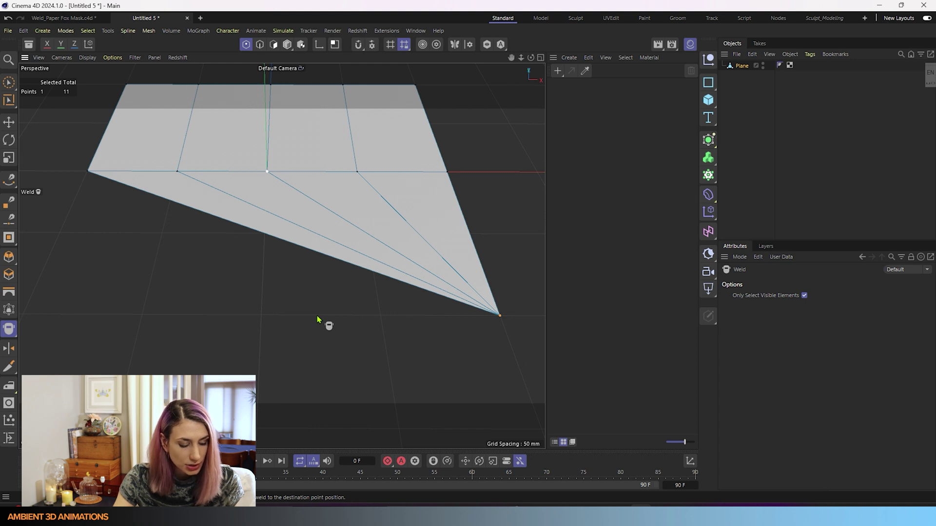
pyautogui.hotkey('ctrl', 'z')
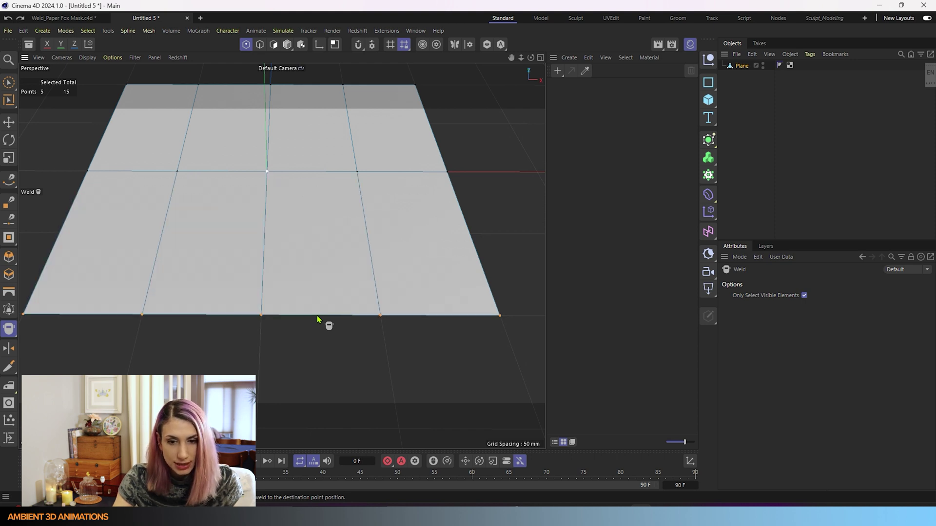
pyautogui.click(262, 316)
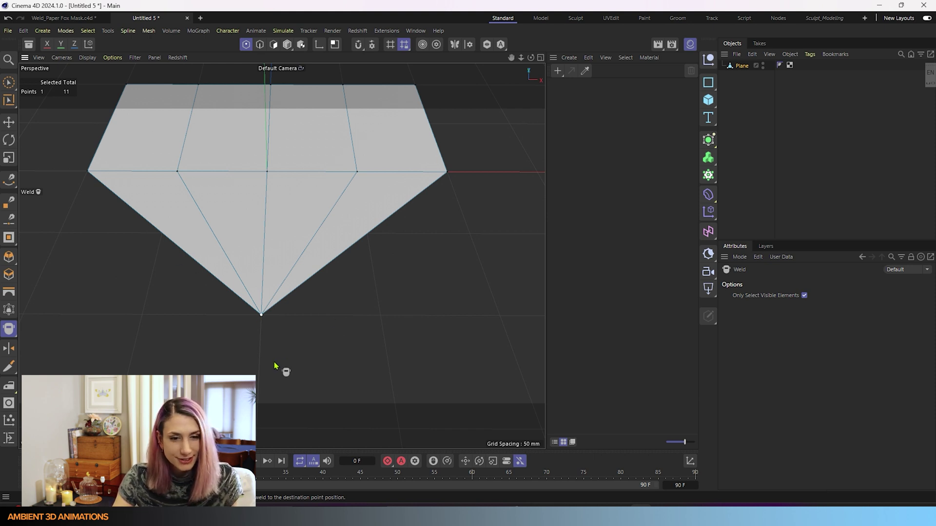
# Lift the welded tip point slightly upward along Y.
pyautogui.press('e')
pyautogui.keyDown('alt'); pyautogui.moveTo(254, 294); pyautogui.dragTo(324, 323); pyautogui.keyUp('alt')
pyautogui.moveTo(357, 235); pyautogui.dragTo(370, 172)
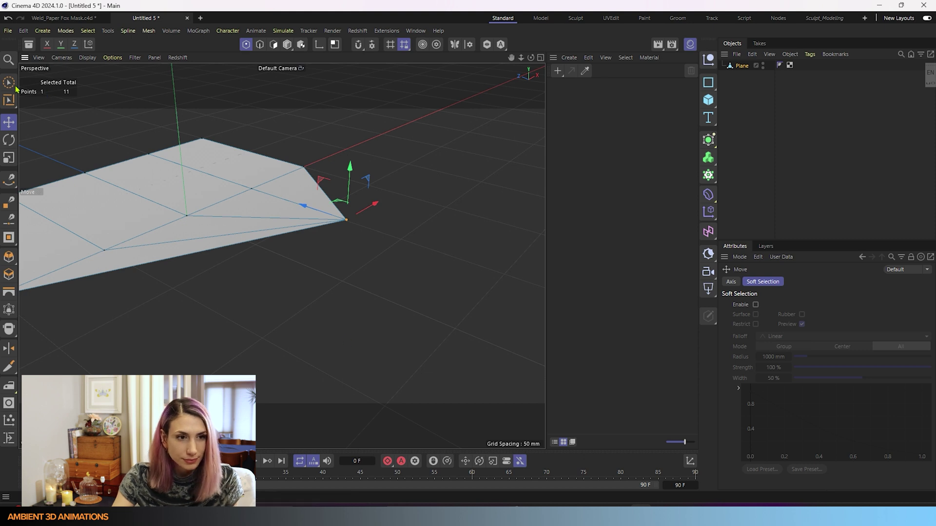
# Deselect the tip point and delete the plane's Phong smoothing tag.
pyautogui.press('9')
pyautogui.click(371, 300)
pyautogui.keyDown('alt'); pyautogui.moveTo(372, 300); pyautogui.dragTo(332, 203); pyautogui.keyUp('alt')
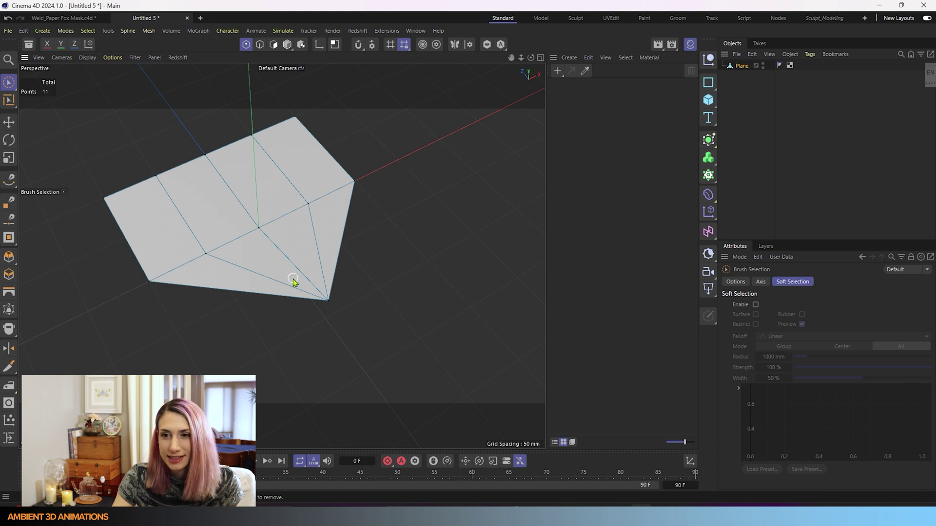
pyautogui.click(780, 64)
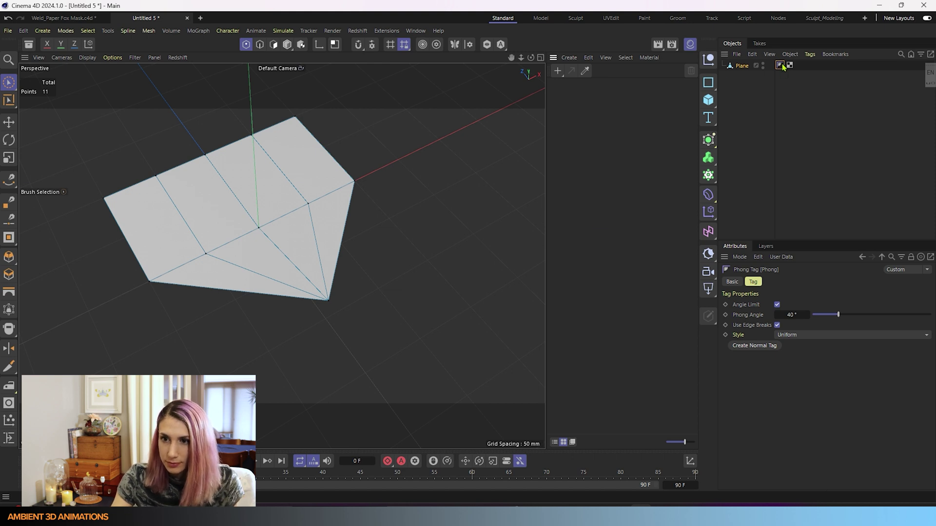
pyautogui.press('Delete')
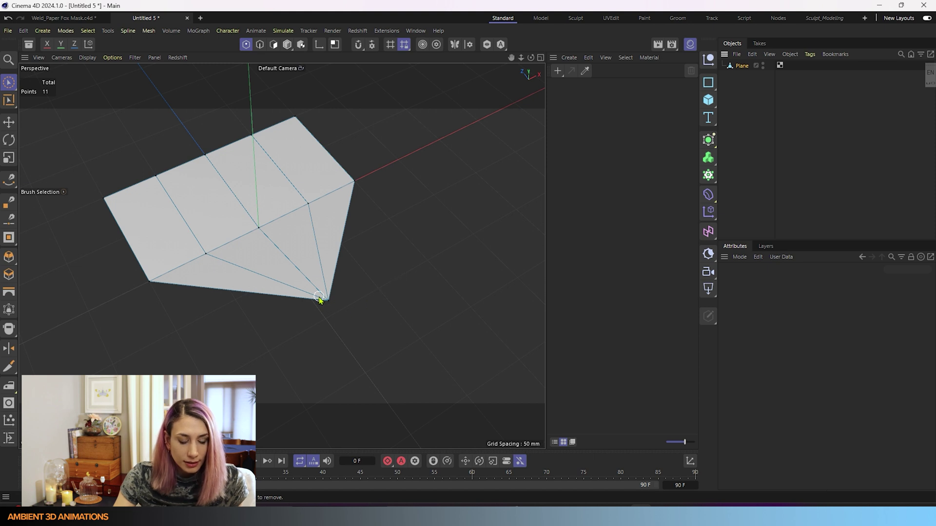
# Orbit around the pointed plane and activate the Weld tool with M, Q.
pyautogui.keyDown('alt'); pyautogui.moveTo(292, 293); pyautogui.dragTo(335, 257); pyautogui.keyUp('alt')
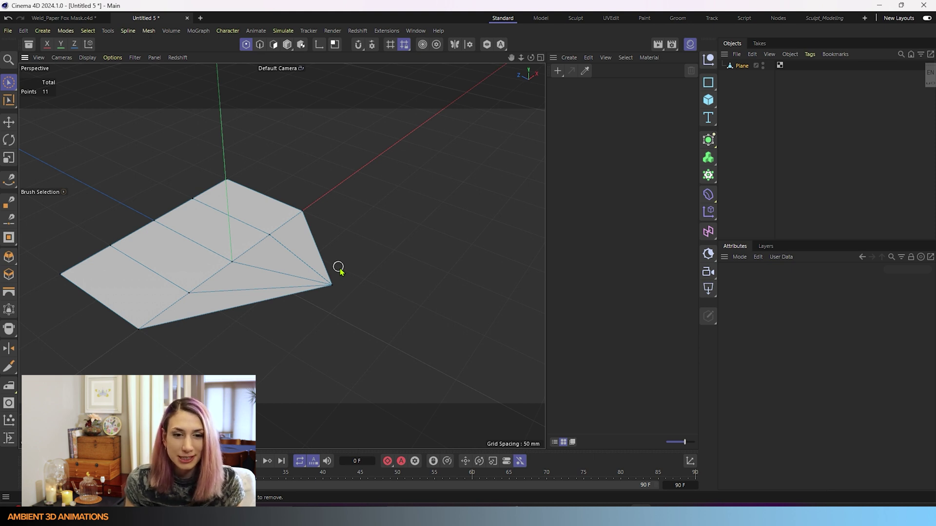
pyautogui.press('m')
pyautogui.press('q')
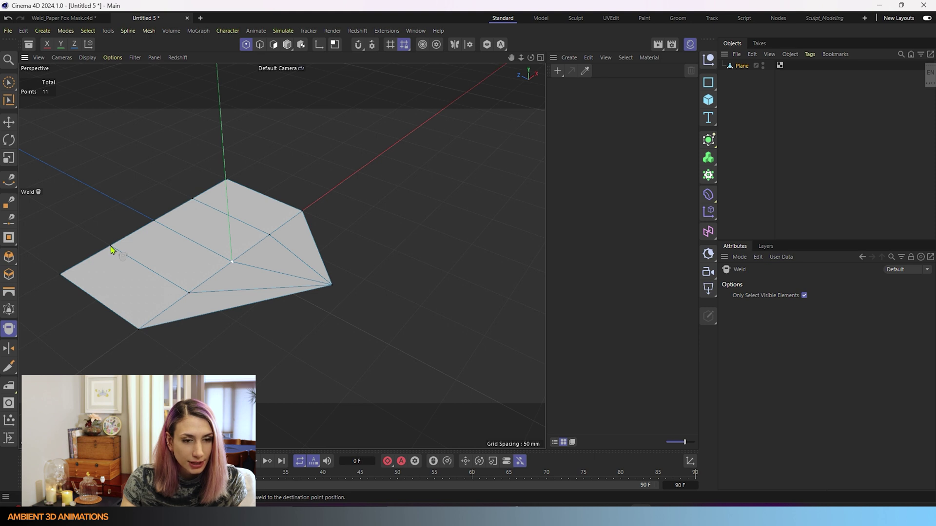
pyautogui.scroll(10, 111, 249)
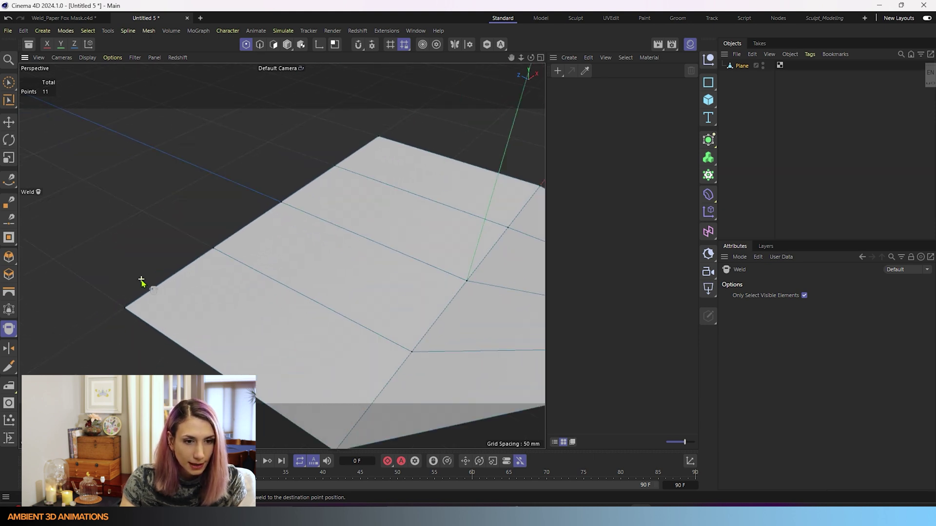
pyautogui.click(111, 334)
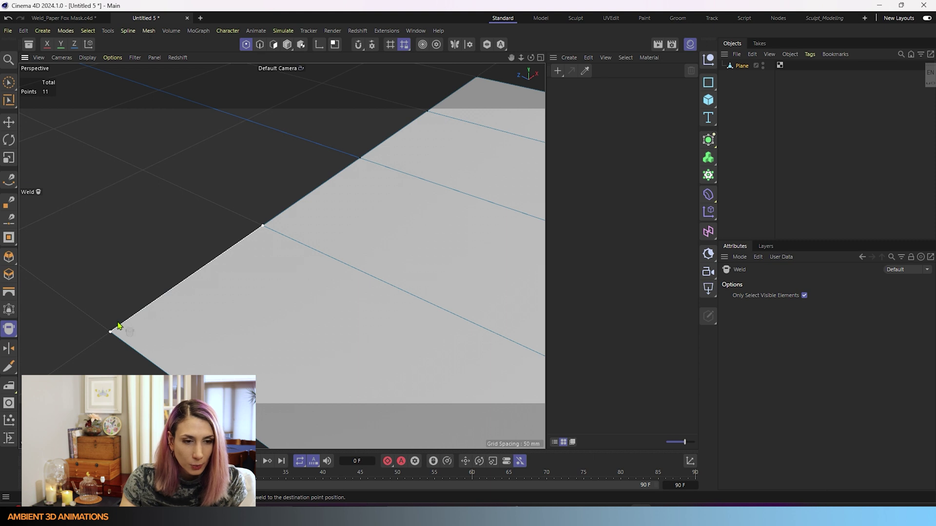
pyautogui.click(264, 226)
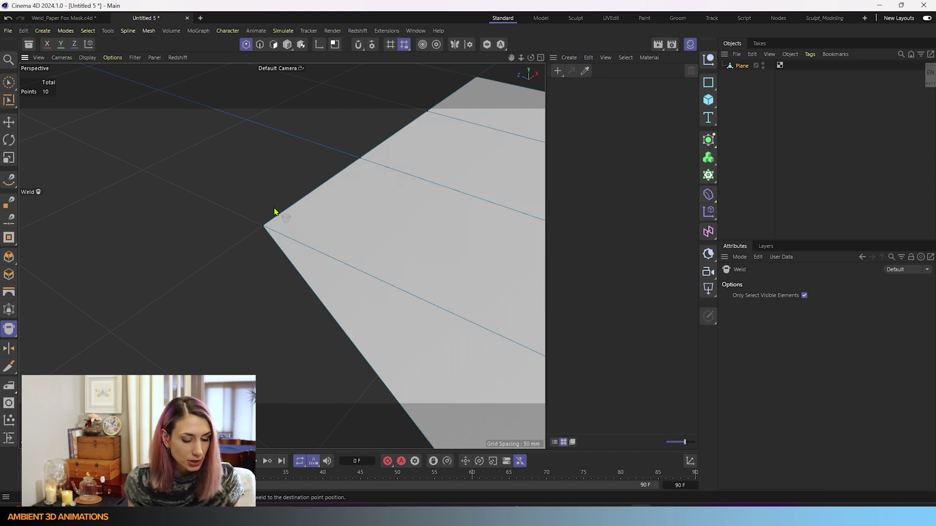
pyautogui.hotkey('ctrl', 'z')
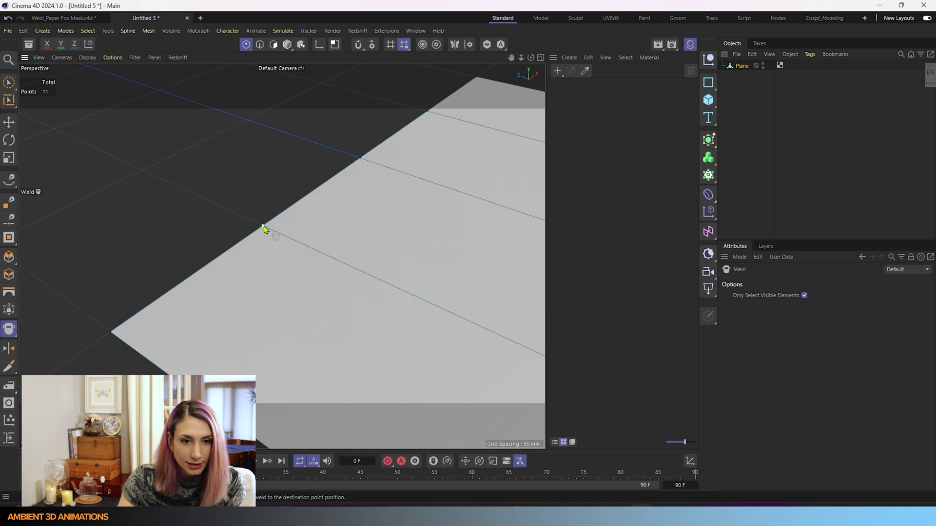
pyautogui.moveTo(263, 228); pyautogui.dragTo(110, 334)
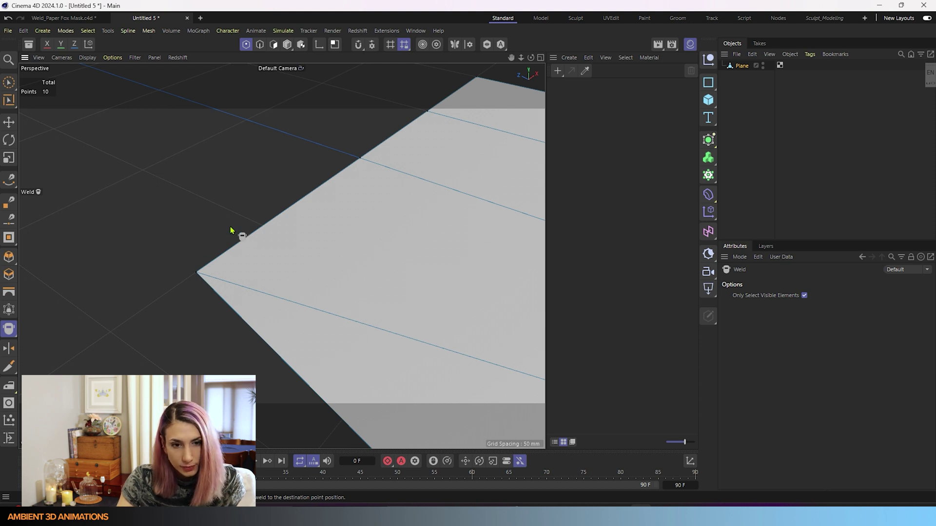
pyautogui.keyDown('alt'); pyautogui.moveTo(230, 230); pyautogui.dragTo(380, 315); pyautogui.keyUp('alt')
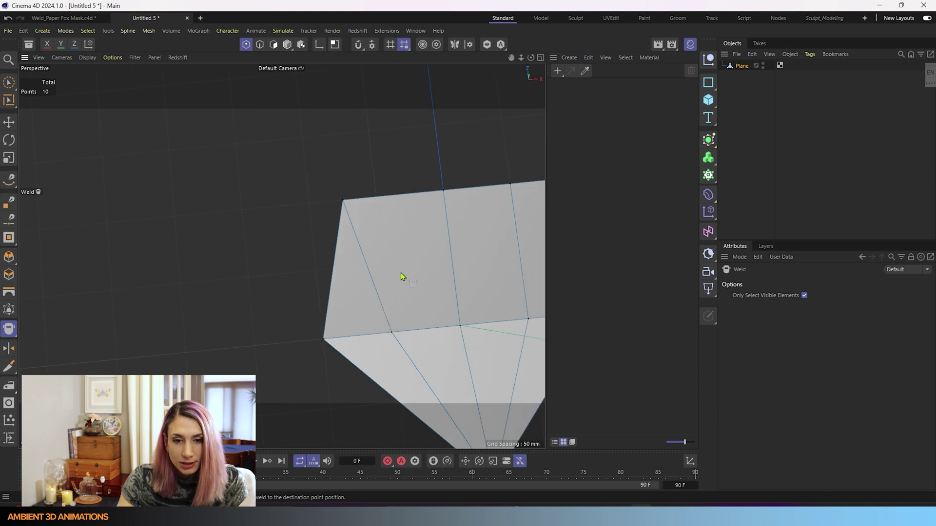
pyautogui.keyDown('alt'); pyautogui.moveTo(393, 274); pyautogui.dragTo(305, 226); pyautogui.keyUp('alt')
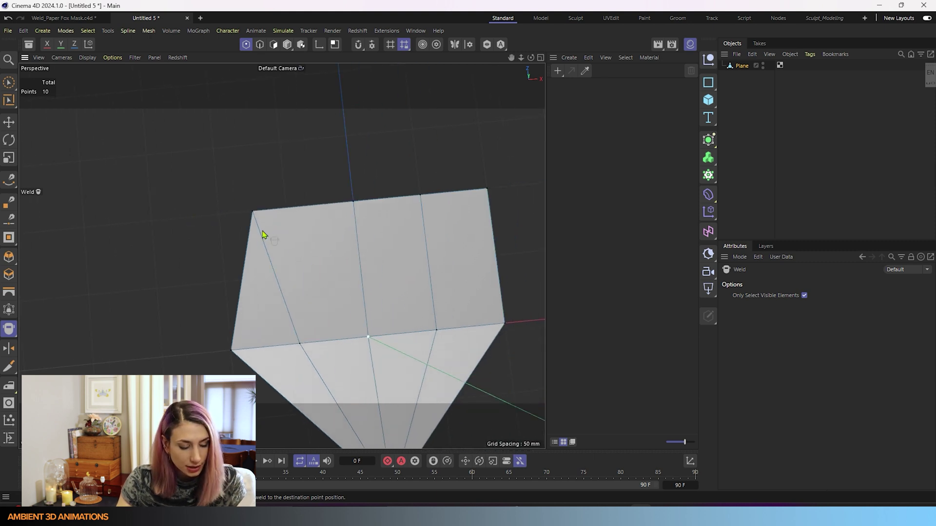
pyautogui.hotkey('ctrl', 'z')
# Weld the top-left and top-right corner points onto their neighbours, leaving 9 points.
pyautogui.click(219, 215)
pyautogui.click(287, 209)
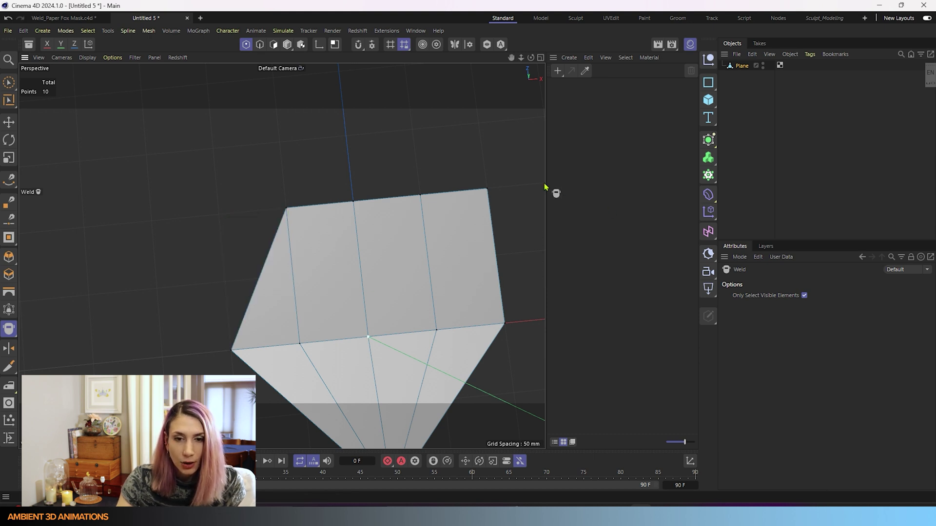
pyautogui.click(487, 189)
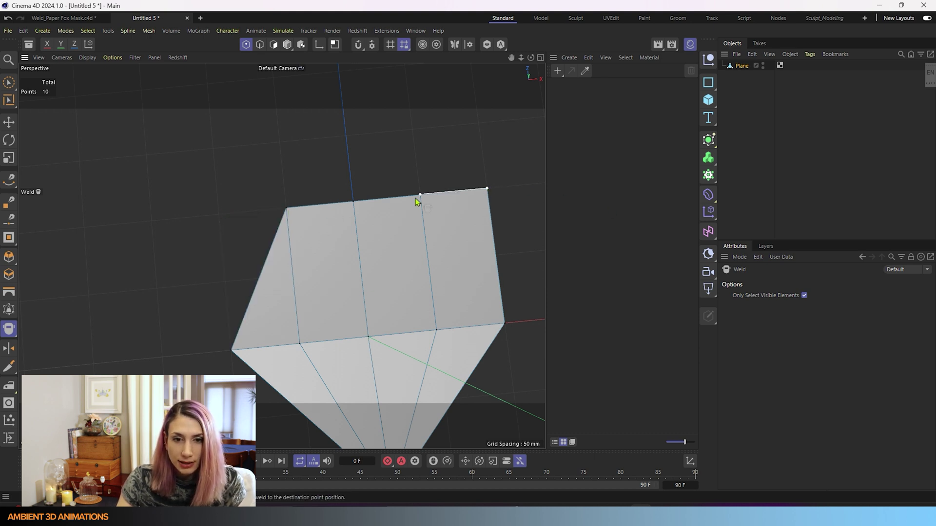
pyautogui.click(420, 196)
pyautogui.scroll(-3, 418, 309)
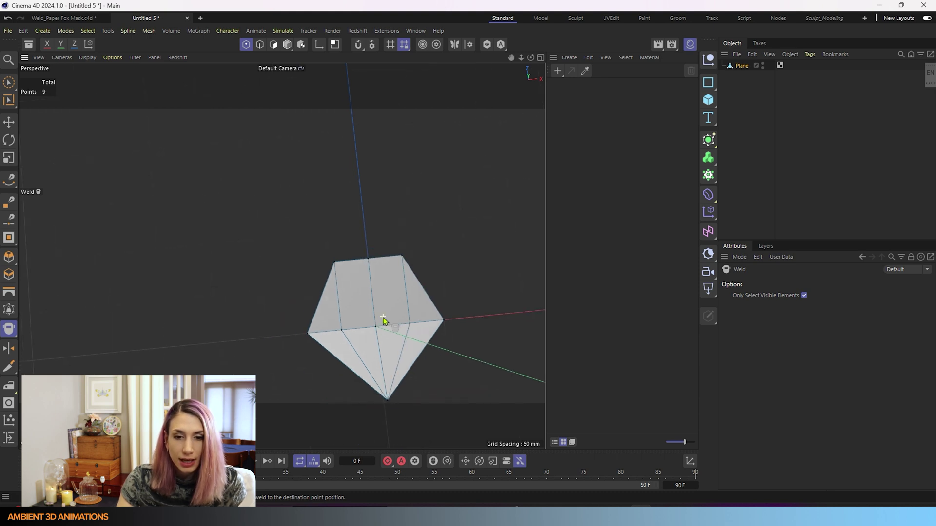
pyautogui.keyDown('alt'); pyautogui.moveTo(382, 320); pyautogui.dragTo(73, 148); pyautogui.keyUp('alt')
# Pull the top-centre point down on Y to notch between two ear tips.
pyautogui.click(11, 83)
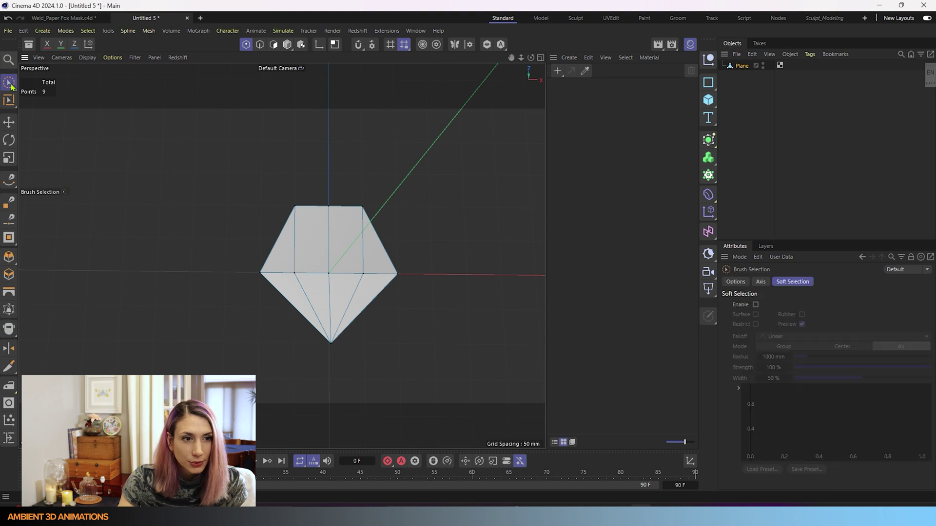
pyautogui.click(329, 205)
pyautogui.moveTo(328, 152); pyautogui.dragTo(329, 175)
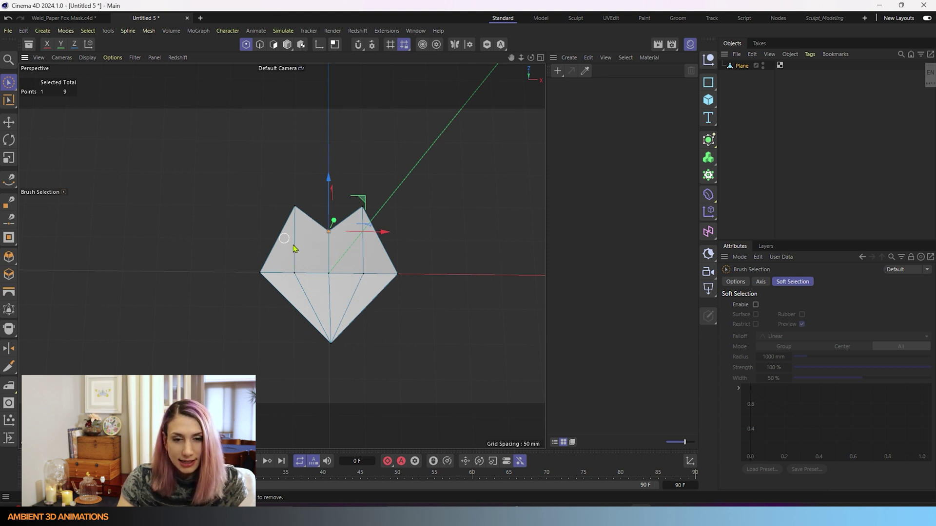
# Maximise the Top view, zoomed in and centred on the mask.
pyautogui.middleClick(323, 210)
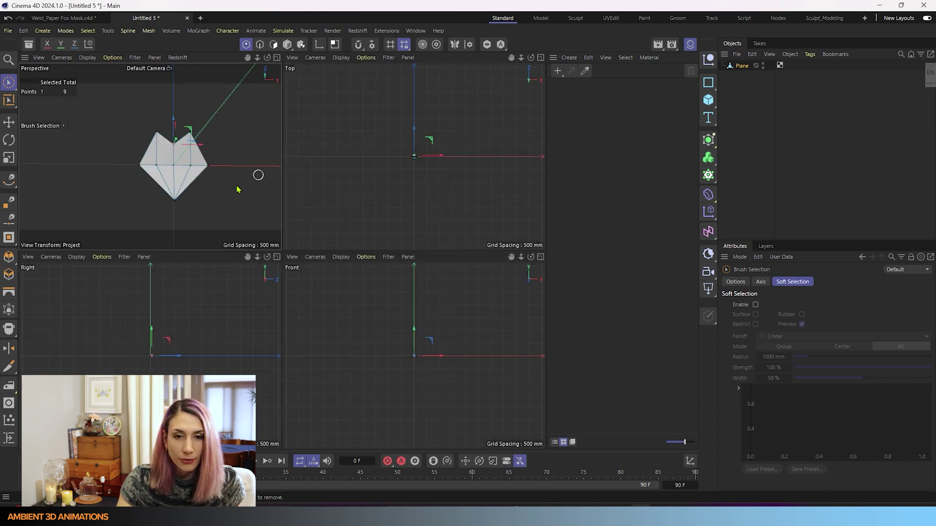
pyautogui.middleClick(365, 180)
pyautogui.scroll(3, 251, 276)
pyautogui.scroll(5, 312, 235)
pyautogui.scroll(5, 313, 244)
pyautogui.keyDown('alt'); pyautogui.moveTo(340, 267); pyautogui.dragTo(340, 211, button='middle'); pyautogui.keyUp('alt')
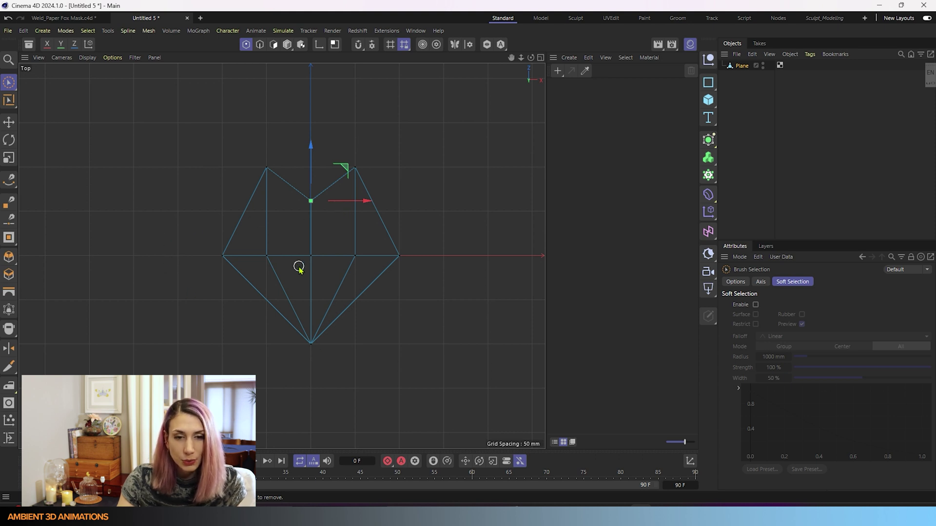
# Draw a short Line Cut across the mask's bottom tip near the snout.
pyautogui.press('k')
pyautogui.press('k')
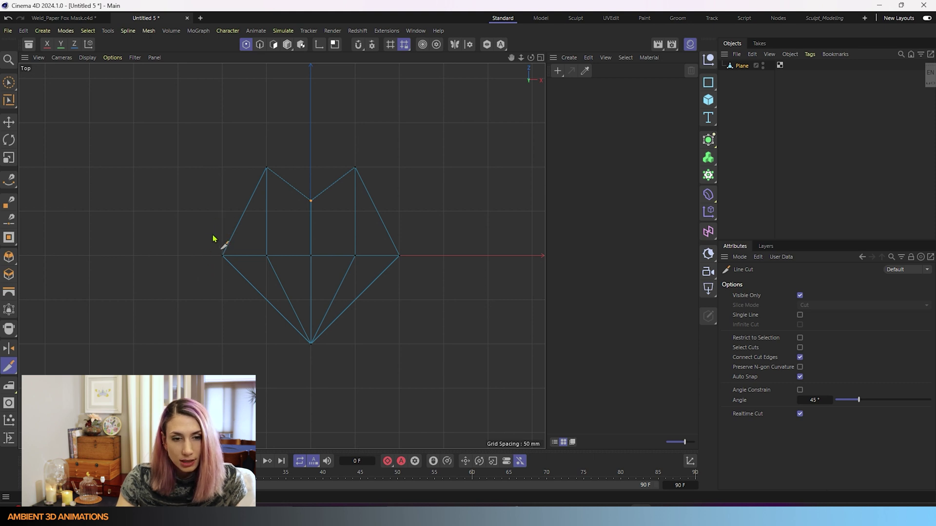
pyautogui.click(252, 322)
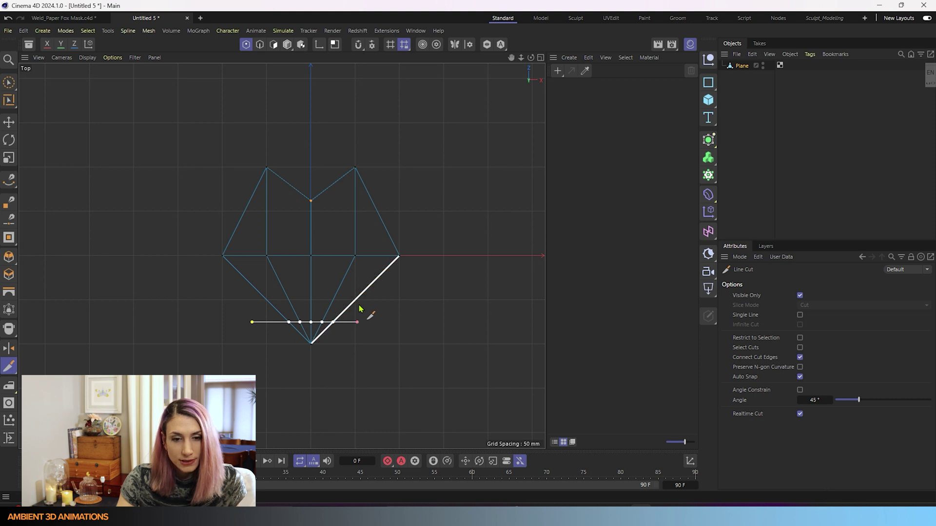
pyautogui.press('shift')
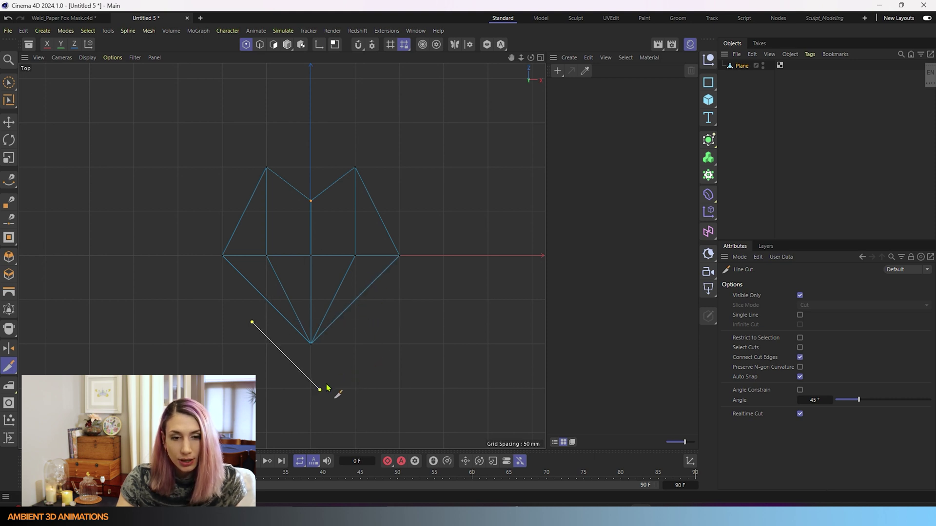
pyautogui.moveTo(326, 388); pyautogui.dragTo(386, 293)
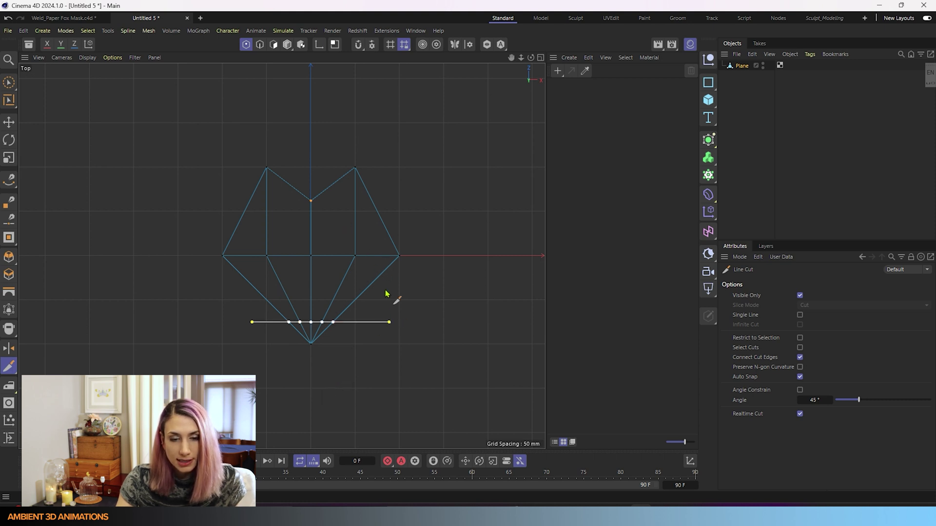
pyautogui.moveTo(386, 293); pyautogui.dragTo(442, 327)
pyautogui.press('Escape')
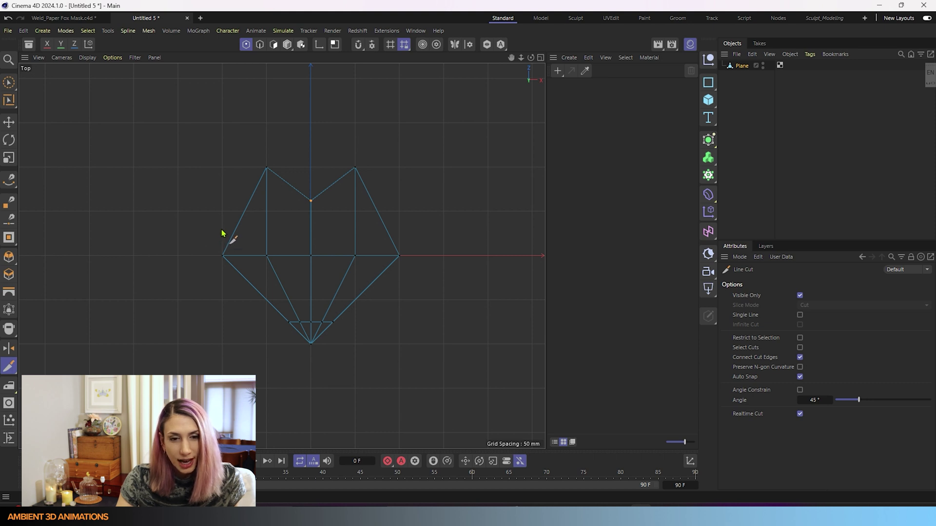
# Cut a horizontal line across the middle, then from the notch vertex to both sides.
pyautogui.moveTo(221, 240); pyautogui.dragTo(420, 241)
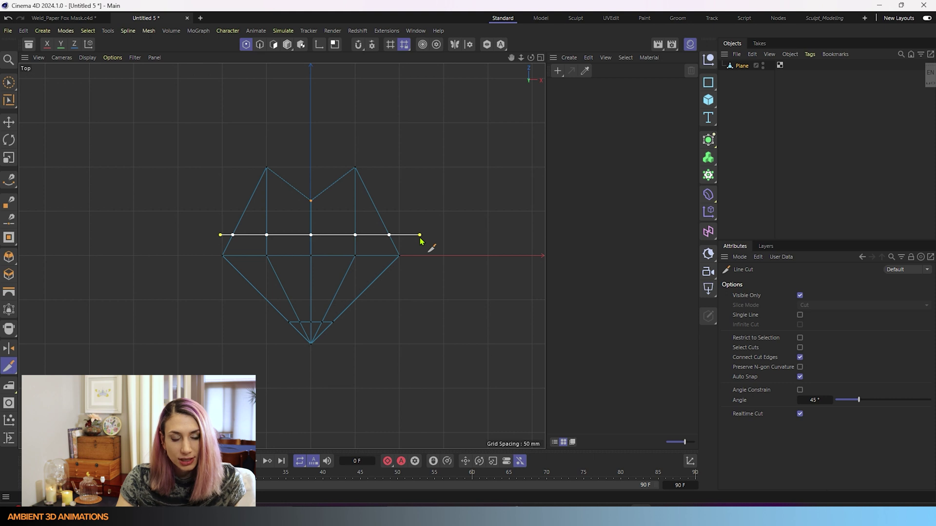
pyautogui.press('Escape')
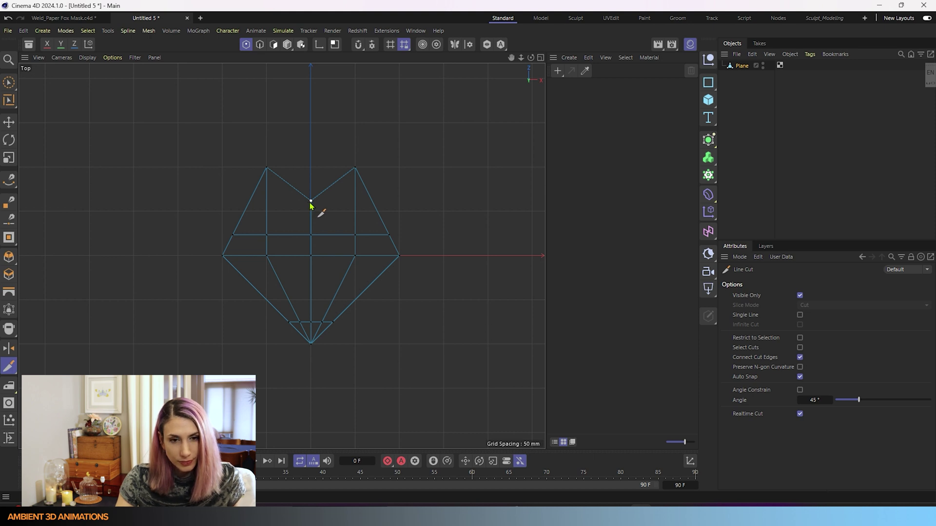
pyautogui.moveTo(311, 201); pyautogui.dragTo(396, 205)
pyautogui.press('Escape')
pyautogui.moveTo(308, 202); pyautogui.dragTo(215, 202)
pyautogui.press('Escape')
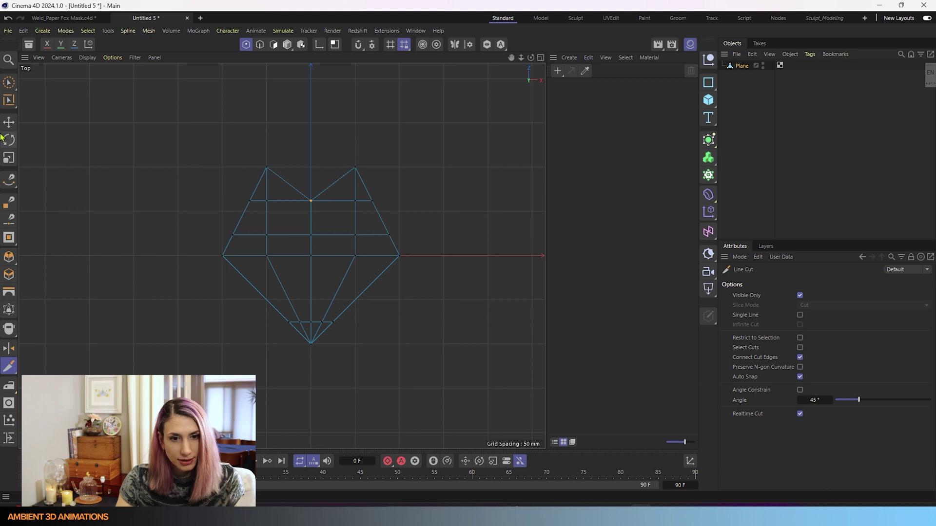
# Remove the edge running across the fox ears.
pyautogui.click(8, 83)
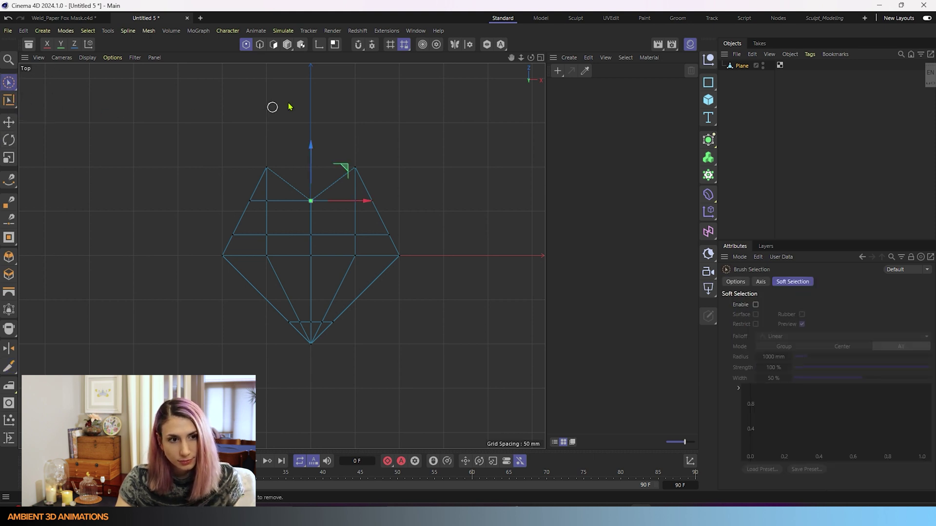
pyautogui.click(273, 45)
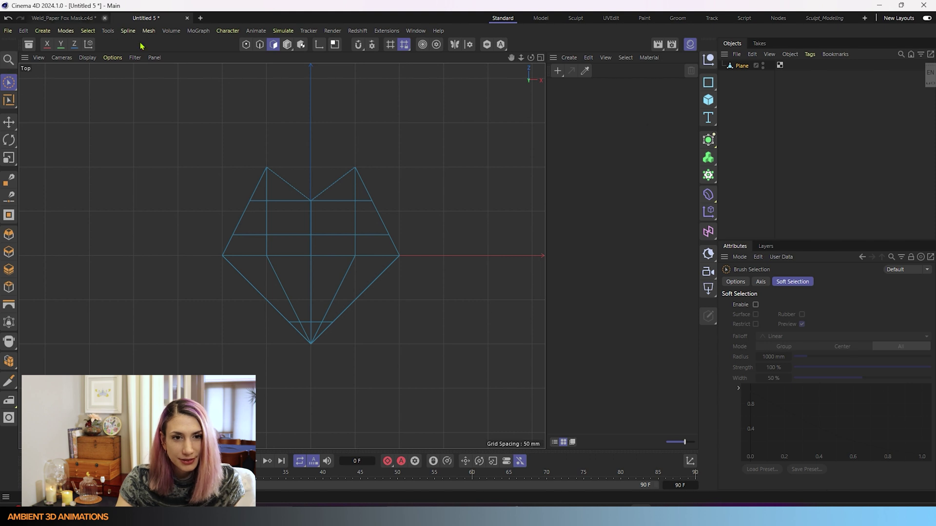
pyautogui.click(737, 65)
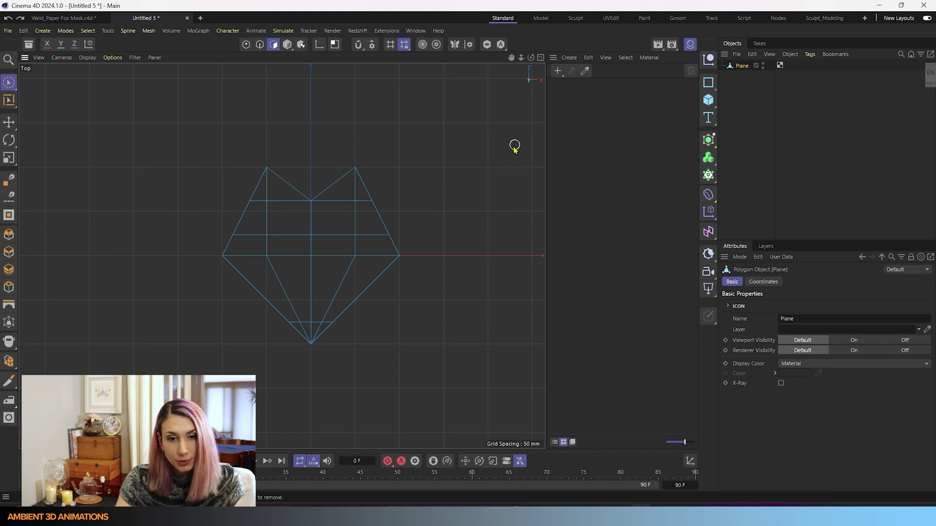
pyautogui.hotkey('ctrl', 'z')
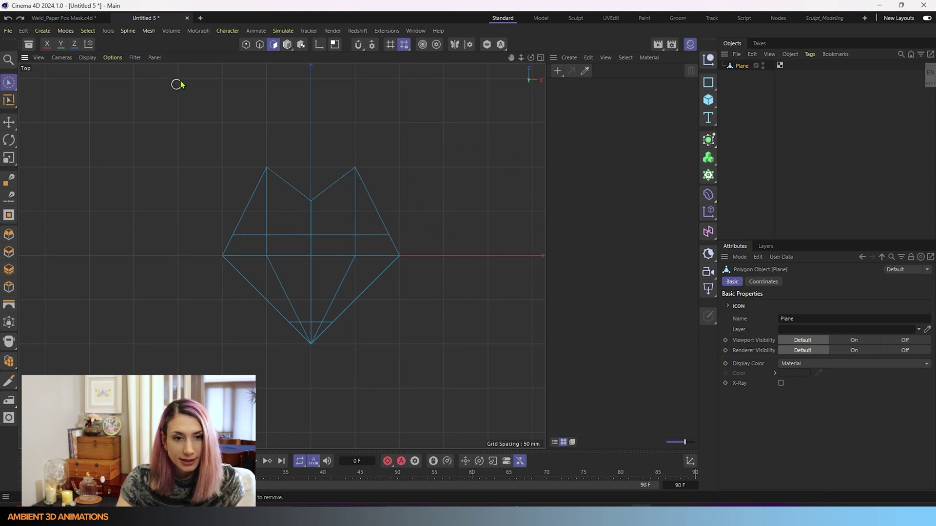
# Lower the notch vertex between the ears slightly along Y.
pyautogui.click(246, 45)
pyautogui.click(310, 200)
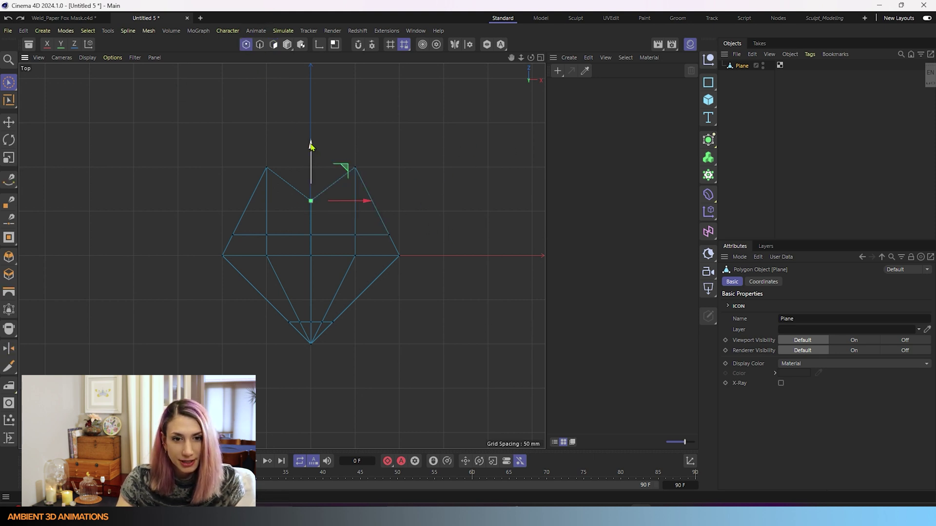
pyautogui.moveTo(311, 146); pyautogui.dragTo(311, 159)
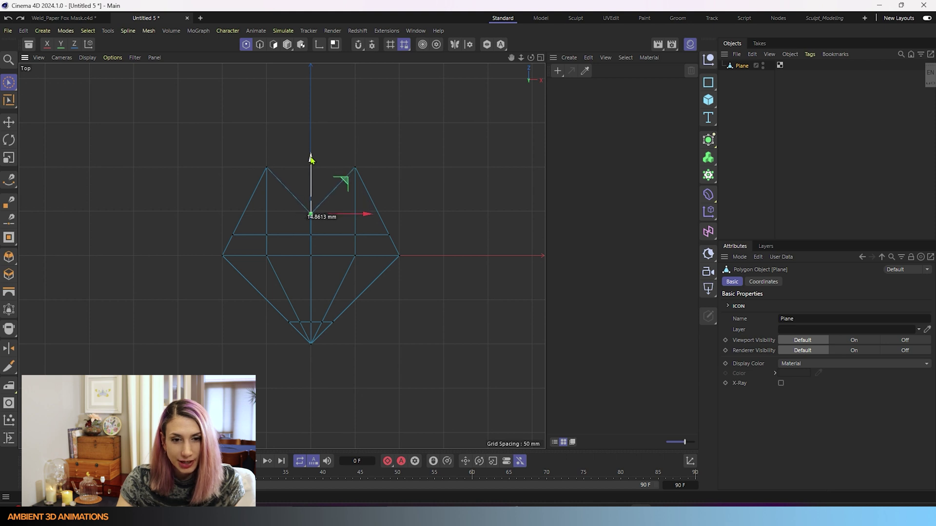
# Line Cut from the notch vertex horizontally across both ears.
pyautogui.rightClick(407, 182)
pyautogui.click(424, 283)
pyautogui.click(310, 215)
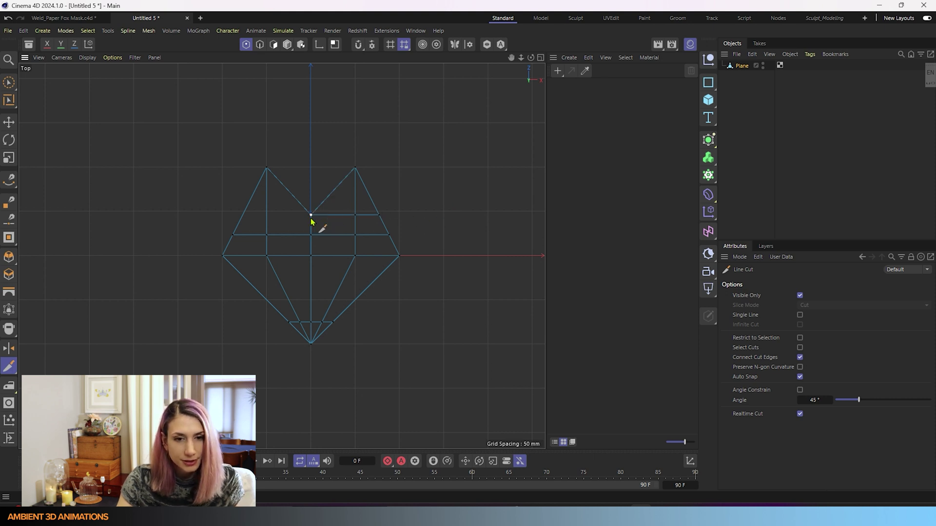
pyautogui.press('Escape')
pyautogui.press('9')
pyautogui.click(273, 44)
# Select the triangle polygons of both the left and right fox ears.
pyautogui.click(334, 215)
pyautogui.middleClick(335, 218)
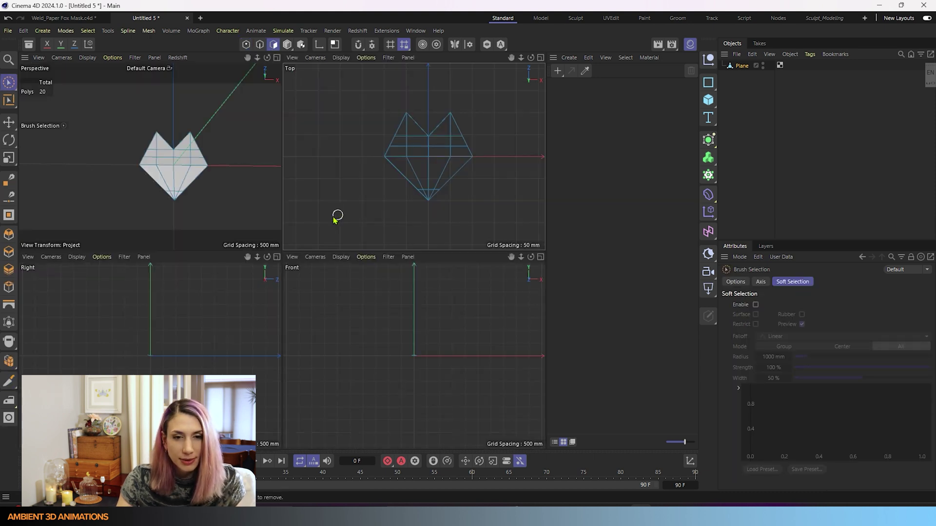
pyautogui.middleClick(157, 177)
pyautogui.click(314, 246)
pyautogui.moveTo(309, 224); pyautogui.dragTo(298, 231)
pyautogui.click(298, 230)
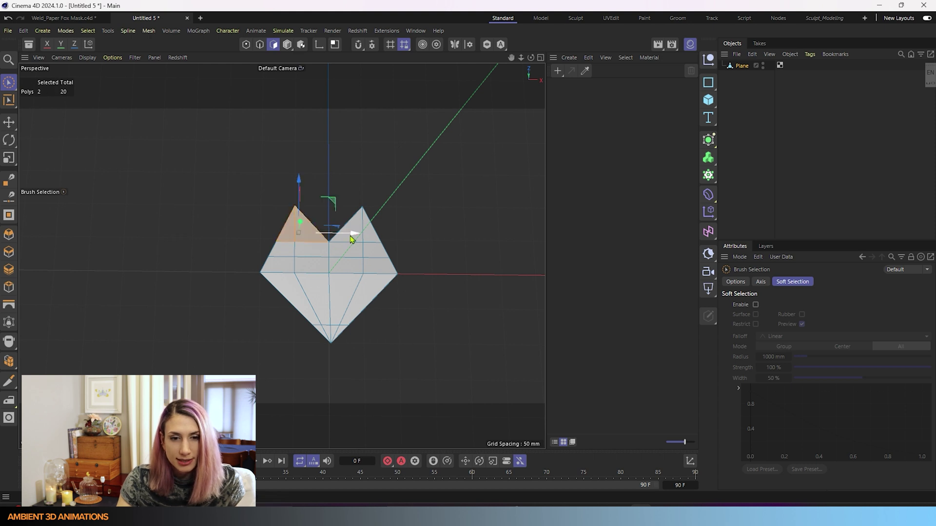
pyautogui.keyDown('shift'); pyautogui.click(366, 236); pyautogui.keyUp('shift')
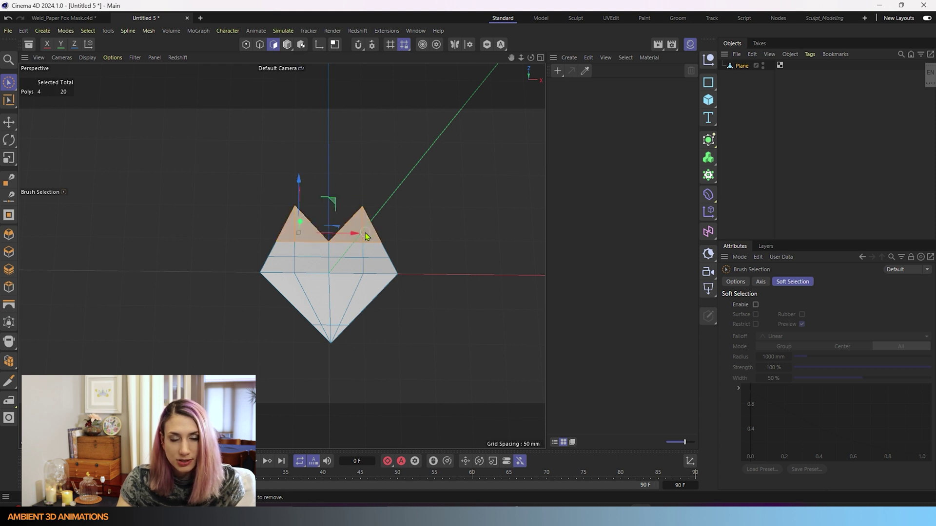
# Inset the ear polygons by 8.3 mm and sink the inner triangles into the mask.
pyautogui.rightClick(263, 261)
pyautogui.press('i')
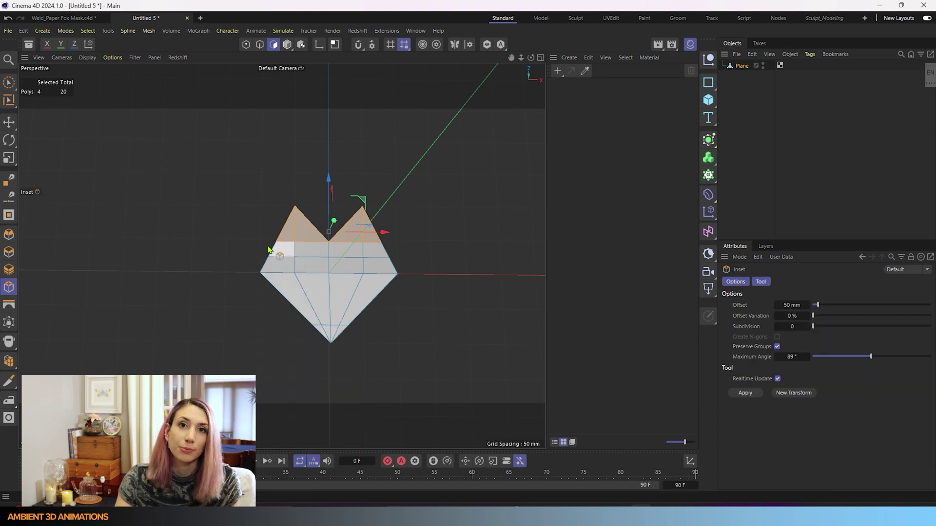
pyautogui.scroll(4, 294, 295)
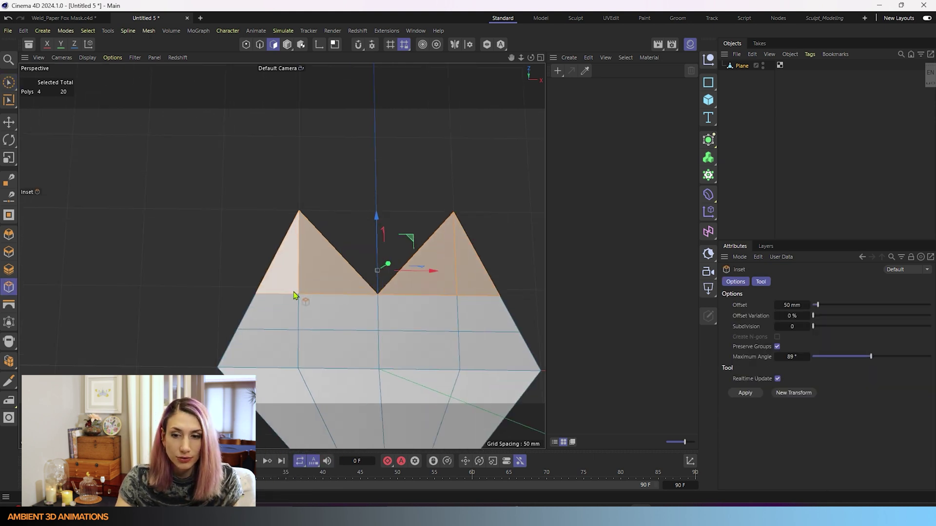
pyautogui.moveTo(344, 274); pyautogui.dragTo(363, 272)
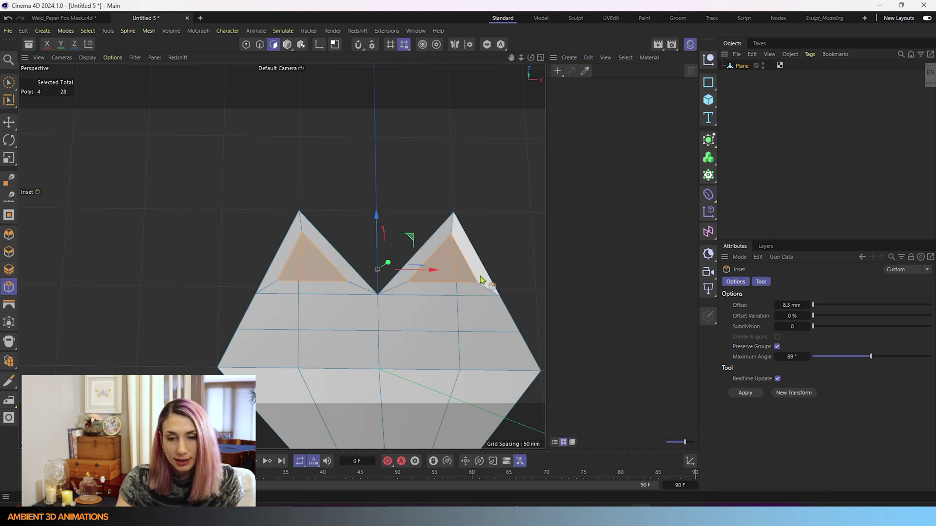
pyautogui.keyDown('alt'); pyautogui.moveTo(476, 292); pyautogui.dragTo(492, 241); pyautogui.keyUp('alt')
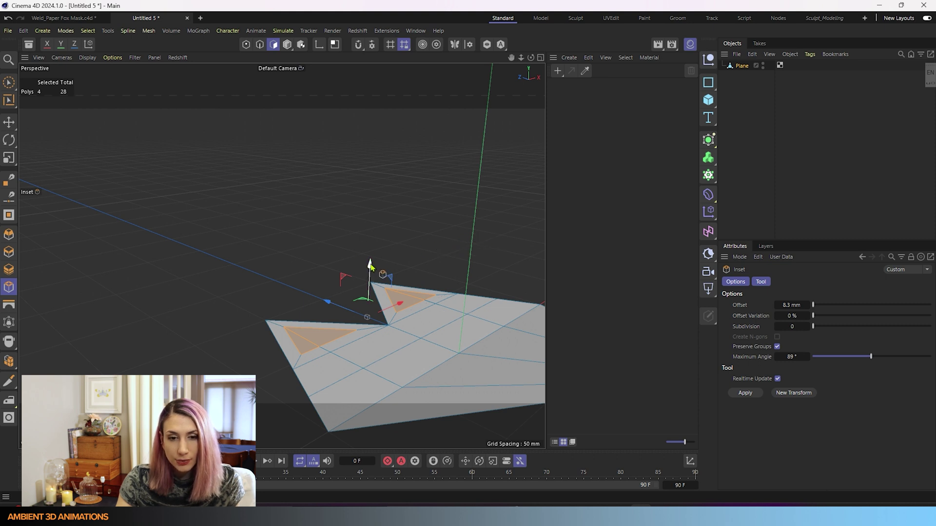
pyautogui.moveTo(370, 266); pyautogui.dragTo(428, 397)
# Inset the two lower-left face quads into a thin strip with 5.8 mm offset.
pyautogui.click(9, 82)
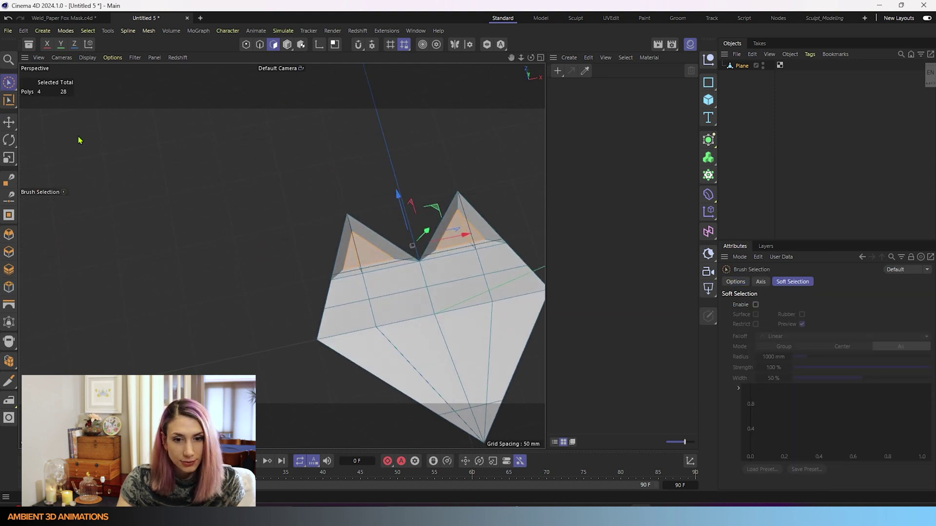
pyautogui.click(359, 315)
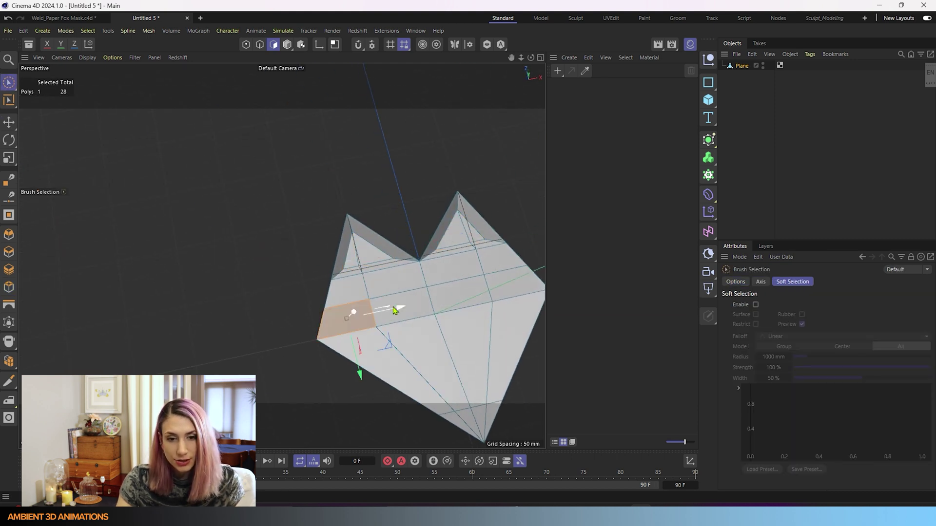
pyautogui.keyDown('shift'); pyautogui.click(410, 309); pyautogui.keyUp('shift')
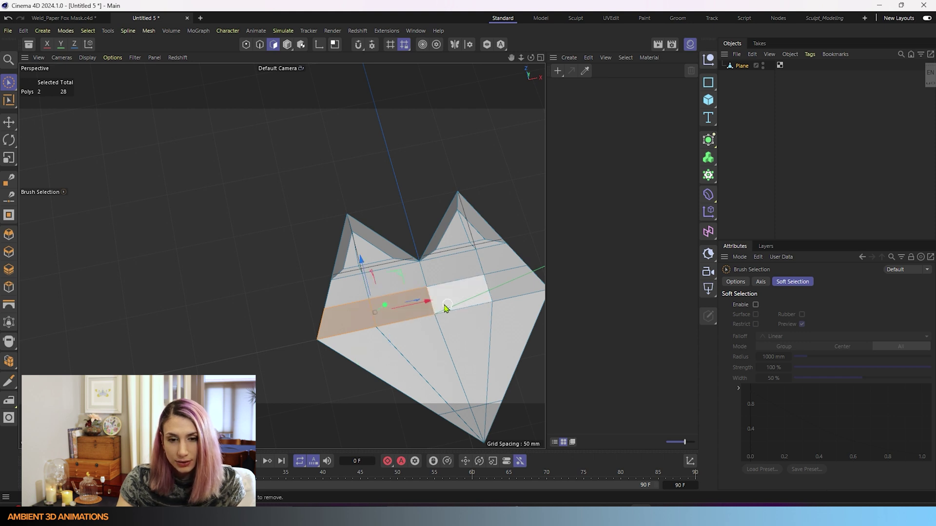
pyautogui.rightClick(408, 302)
pyautogui.click(429, 405)
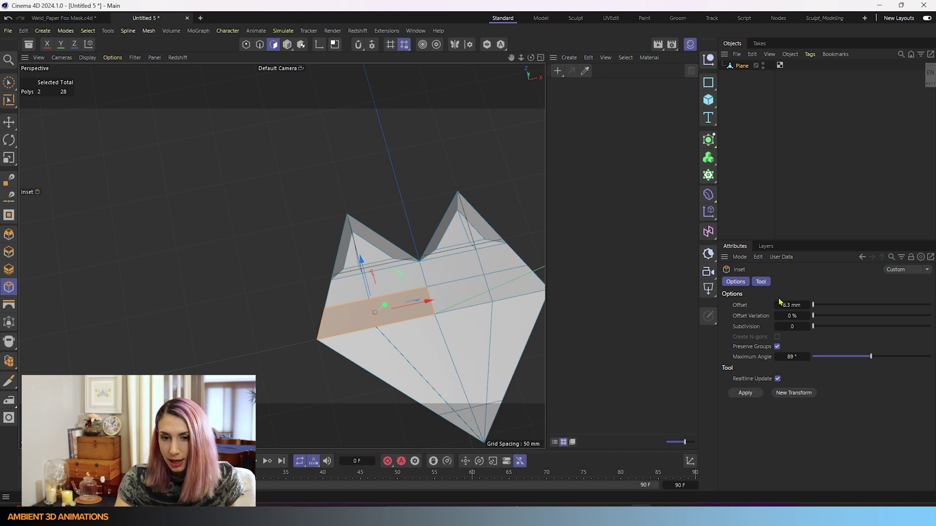
pyautogui.click(745, 393)
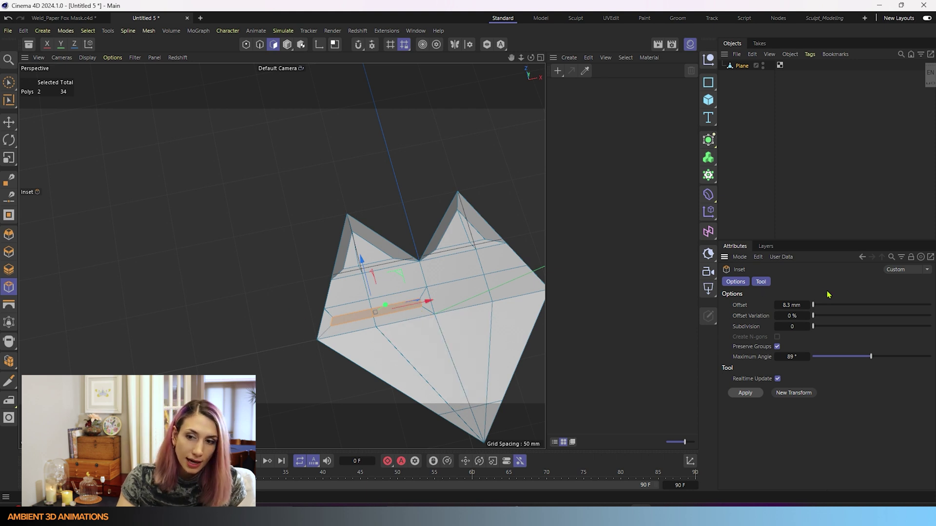
pyautogui.click(795, 305)
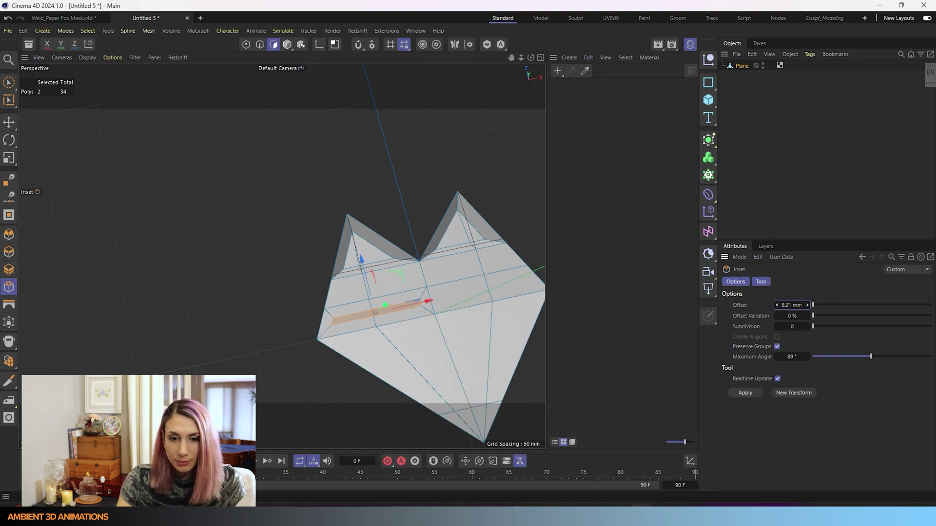
pyautogui.click(445, 328)
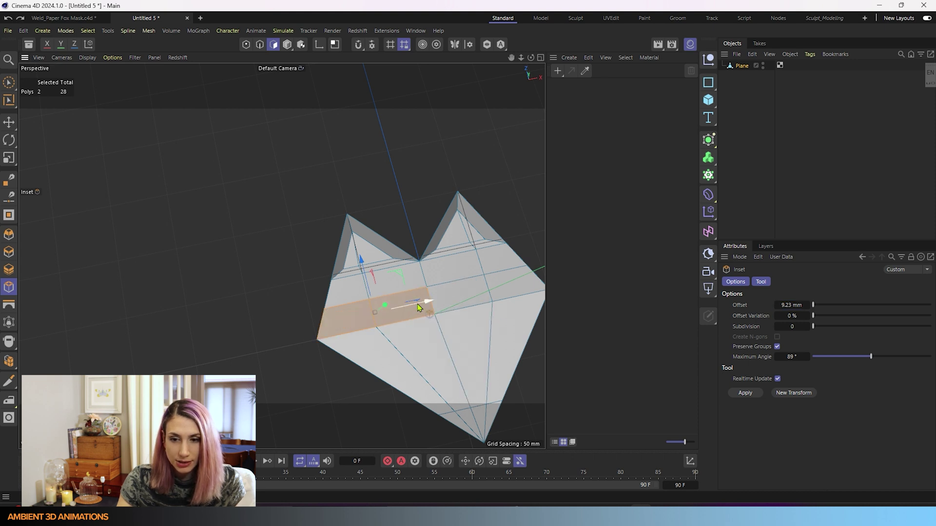
pyautogui.moveTo(422, 300); pyautogui.dragTo(410, 301)
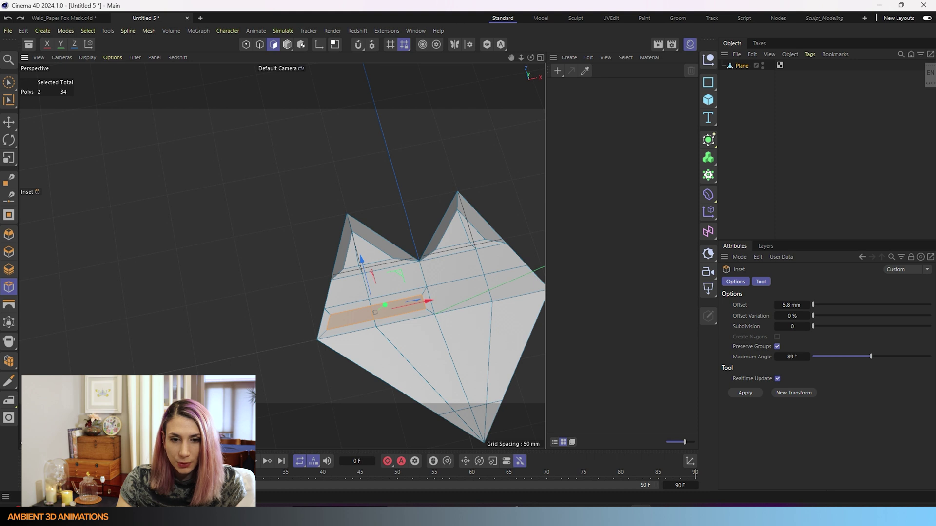
# Apply the same 5.8 mm inset to the two right-hand quads.
pyautogui.click(466, 295)
pyautogui.keyDown('shift'); pyautogui.click(529, 288); pyautogui.keyUp('shift')
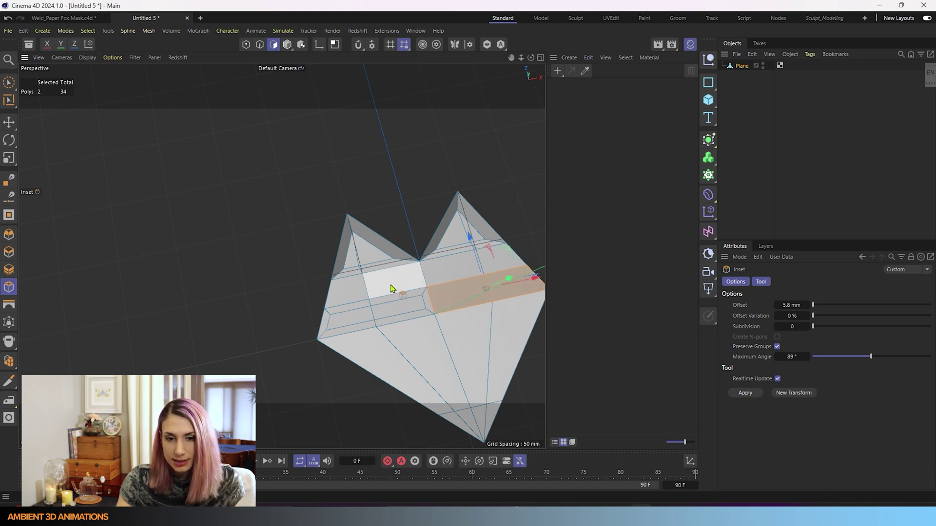
pyautogui.click(744, 393)
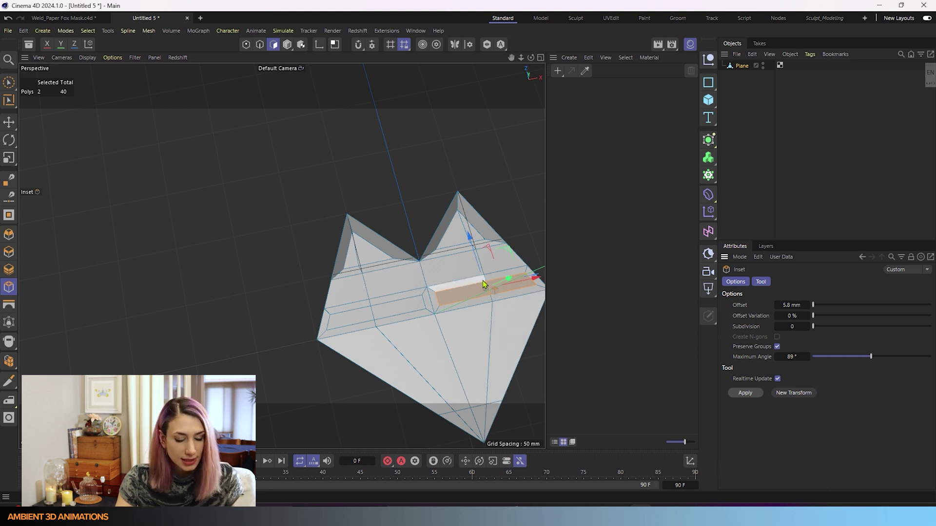
# Shrink the inset strips, scaling the left two-polygon strip down to 75%.
pyautogui.press('t')
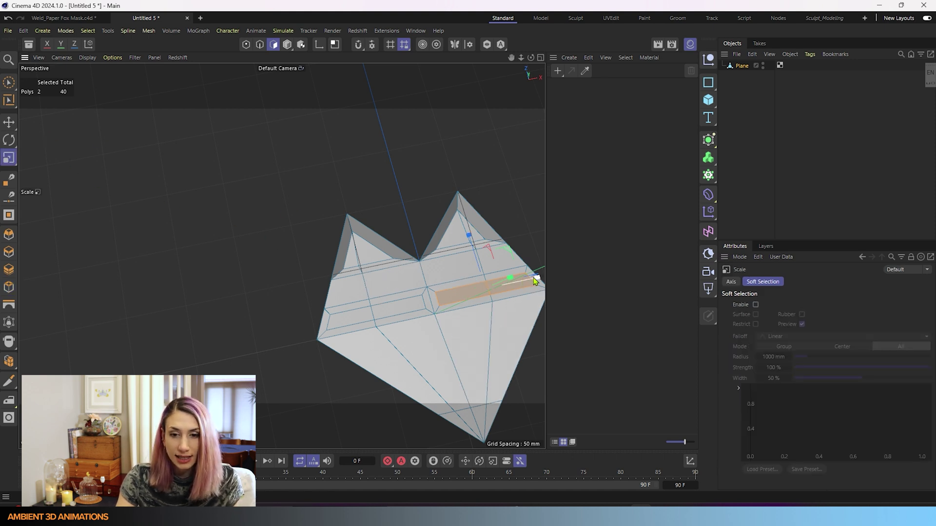
pyautogui.moveTo(539, 282)
pyautogui.mouseDown()
pyautogui.moveTo(517, 285)
pyautogui.moveTo(532, 287)
pyautogui.mouseUp()
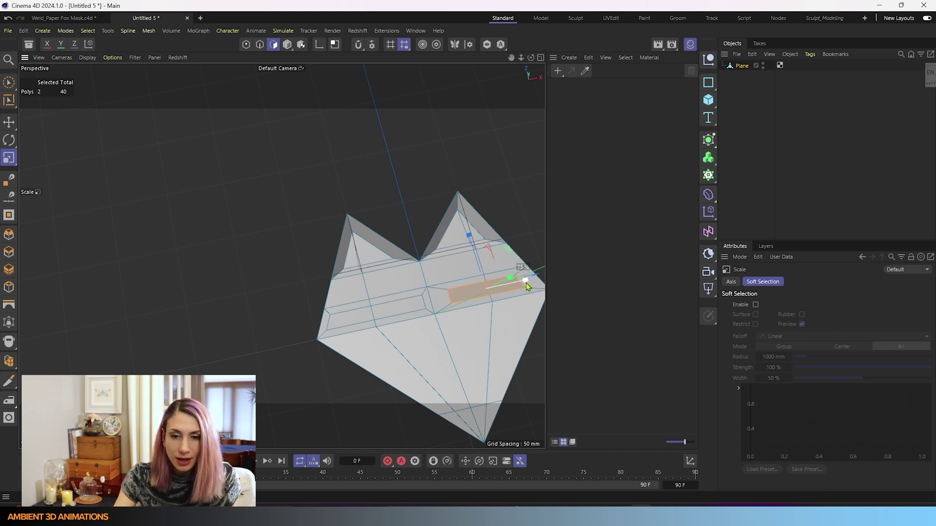
pyautogui.moveTo(525, 282); pyautogui.dragTo(522, 285)
pyautogui.click(401, 310)
pyautogui.hotkey('ctrl', 'z')
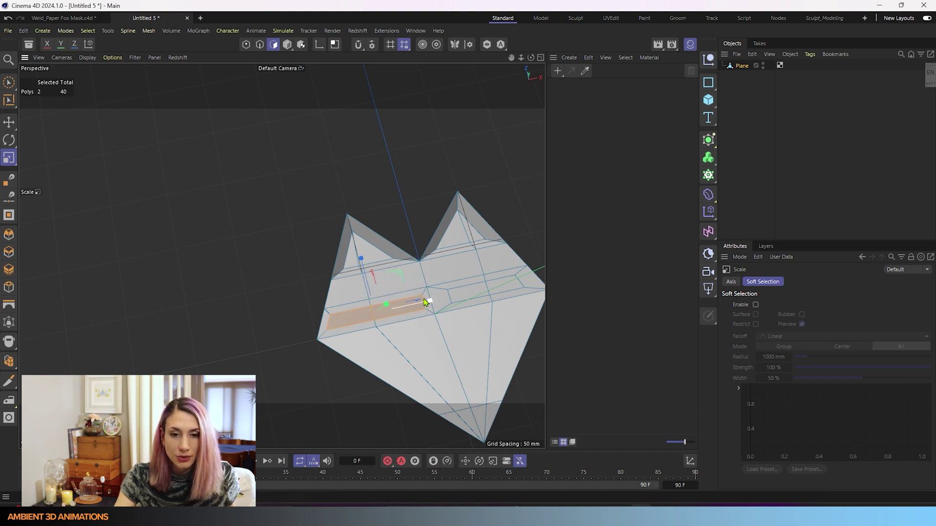
pyautogui.moveTo(432, 304); pyautogui.dragTo(419, 307)
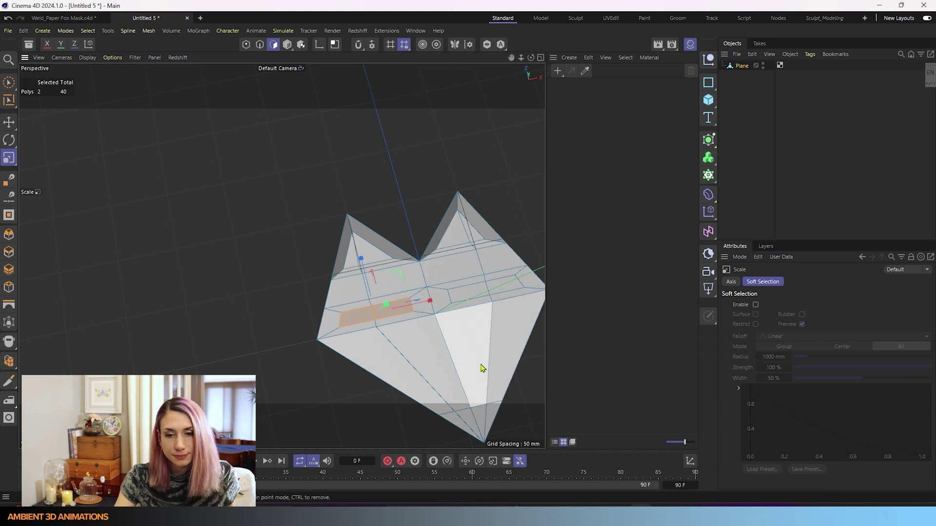
pyautogui.keyDown('alt'); pyautogui.moveTo(483, 367); pyautogui.dragTo(394, 326); pyautogui.keyUp('alt')
pyautogui.keyDown('alt'); pyautogui.moveTo(395, 326); pyautogui.dragTo(355, 268, button='middle'); pyautogui.keyUp('alt')
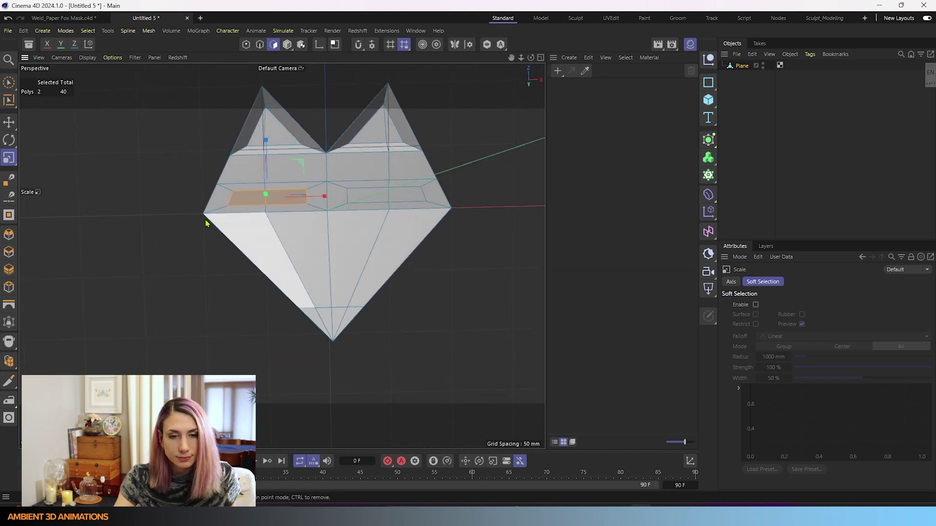
# Select four strip polygons and extrude them into ridges.
pyautogui.click(9, 82)
pyautogui.keyDown('alt'); pyautogui.moveTo(362, 341); pyautogui.dragTo(64, 120); pyautogui.keyUp('alt')
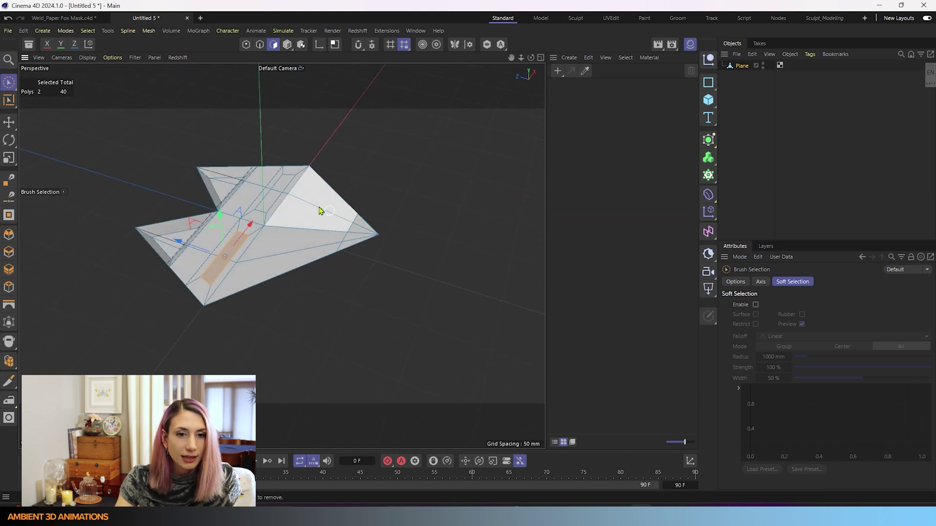
pyautogui.scroll(3, 272, 199)
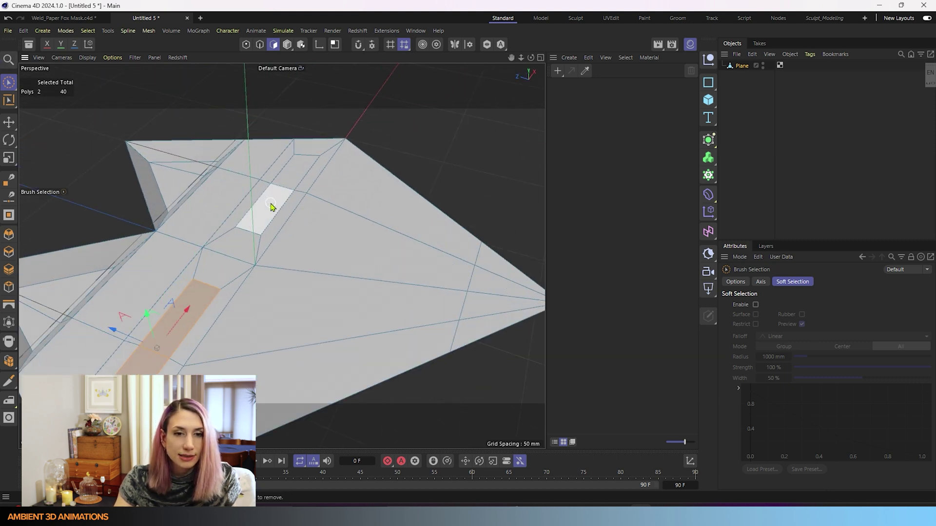
pyautogui.keyDown('shift'); pyautogui.click(271, 204); pyautogui.keyUp('shift')
pyautogui.keyDown('shift'); pyautogui.click(296, 178); pyautogui.keyUp('shift')
pyautogui.scroll(-3, 282, 283)
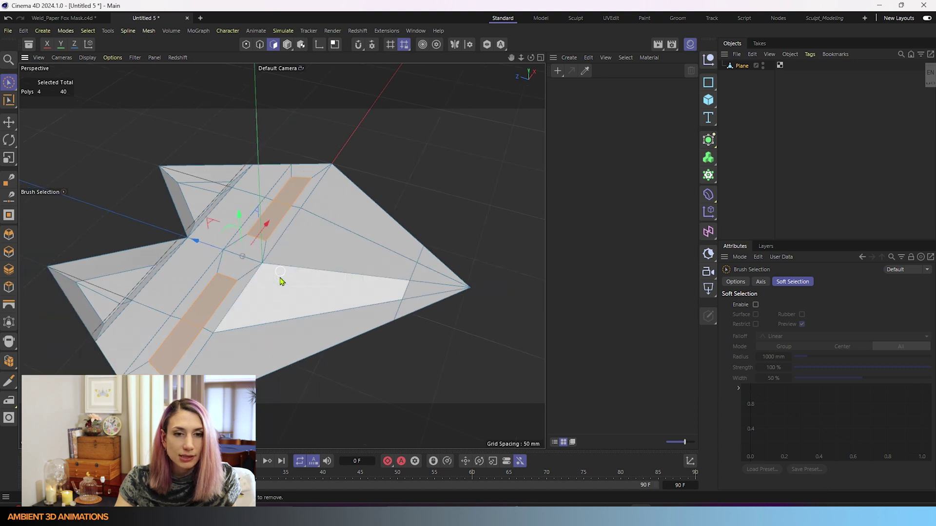
pyautogui.keyDown('alt'); pyautogui.moveTo(283, 282); pyautogui.dragTo(331, 236); pyautogui.keyUp('alt')
pyautogui.keyDown('ctrl'); pyautogui.moveTo(295, 172); pyautogui.dragTo(293, 185); pyautogui.keyUp('ctrl')
pyautogui.keyDown('alt'); pyautogui.moveTo(334, 262); pyautogui.dragTo(358, 239); pyautogui.keyUp('alt')
# Lower two right-edge points about 10.6 mm and raise another about 2.6 mm.
pyautogui.click(246, 44)
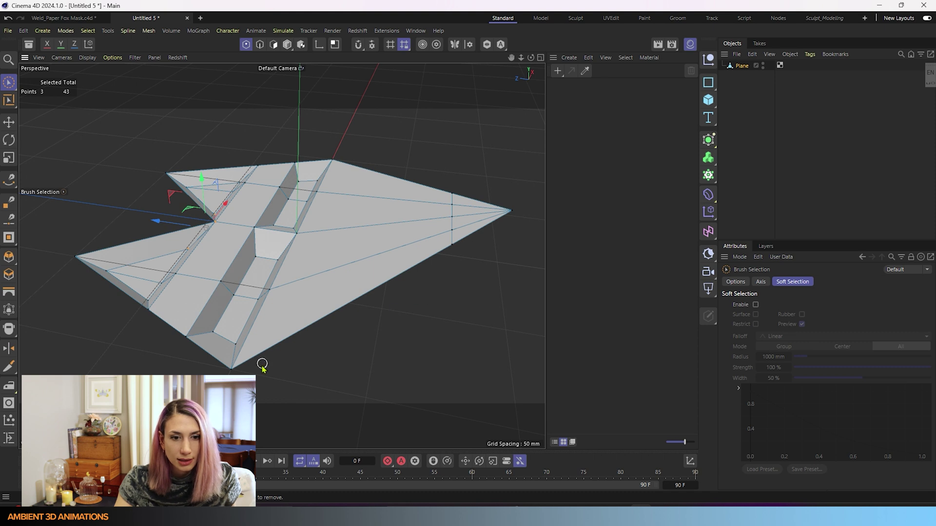
pyautogui.click(452, 245)
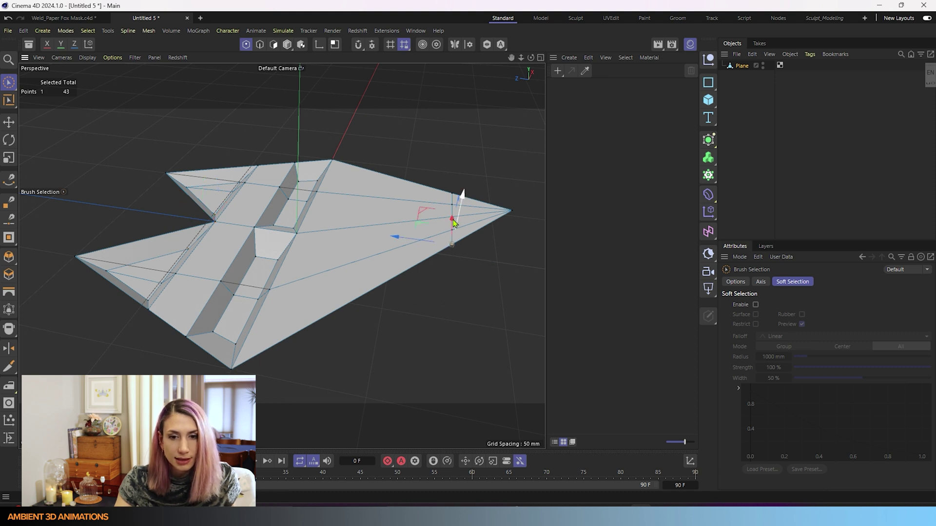
pyautogui.click(451, 193)
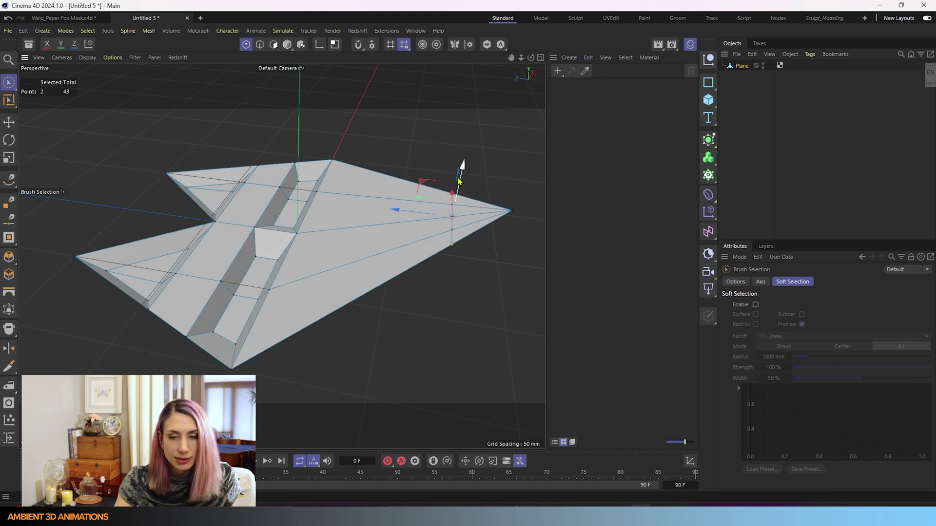
pyautogui.moveTo(463, 167); pyautogui.dragTo(457, 198)
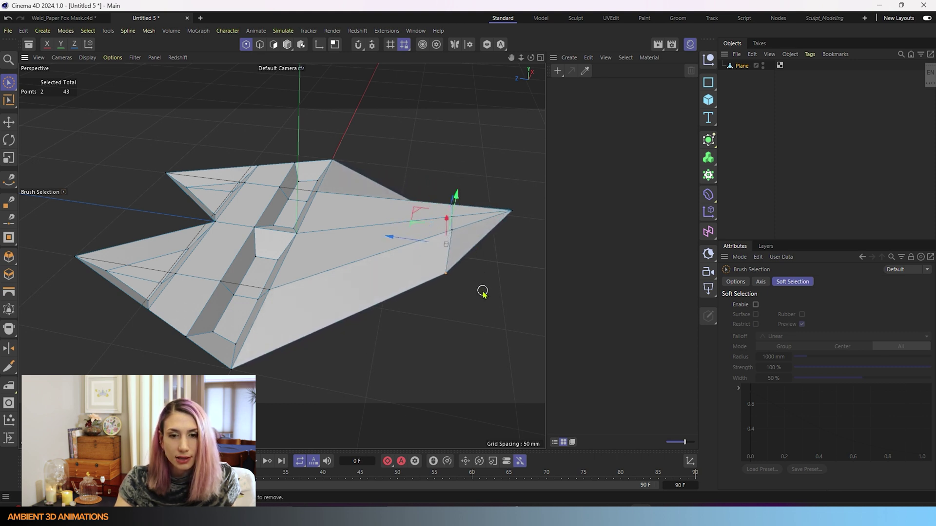
pyautogui.keyDown('alt'); pyautogui.moveTo(481, 293); pyautogui.dragTo(458, 290); pyautogui.keyUp('alt')
pyautogui.scroll(3, 470, 234)
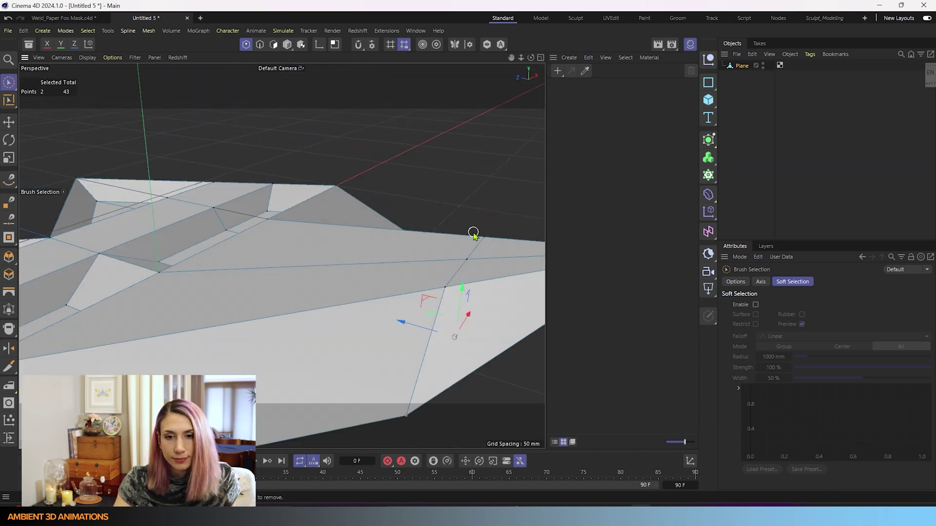
pyautogui.click(466, 264)
pyautogui.moveTo(473, 217); pyautogui.dragTo(350, 323)
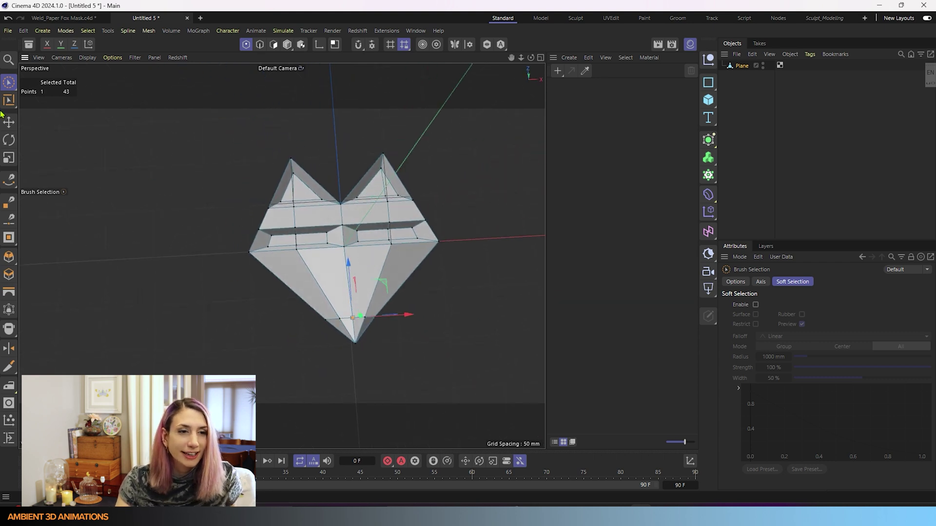
pyautogui.keyDown('alt'); pyautogui.moveTo(370, 300); pyautogui.dragTo(408, 299); pyautogui.keyUp('alt')
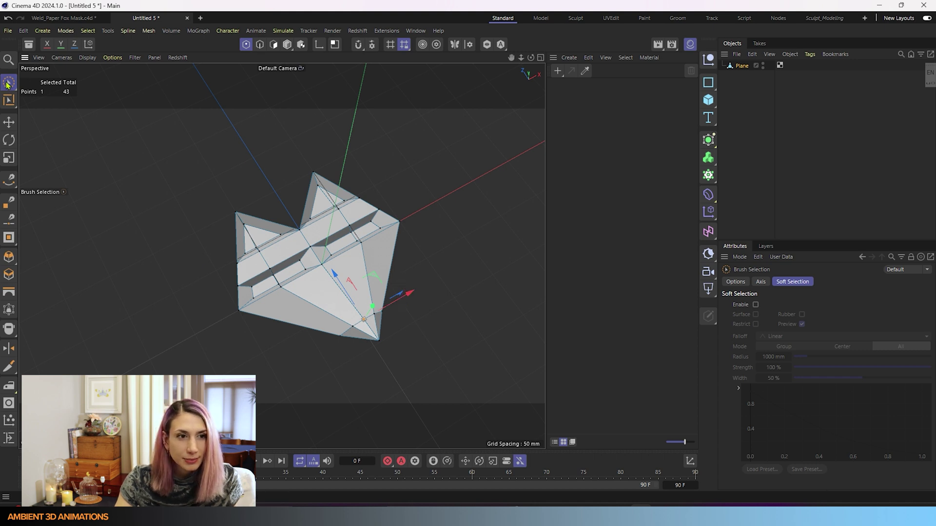
# Lower two mask points about 2.9 mm along Y, then return to a front view.
pyautogui.click(446, 254)
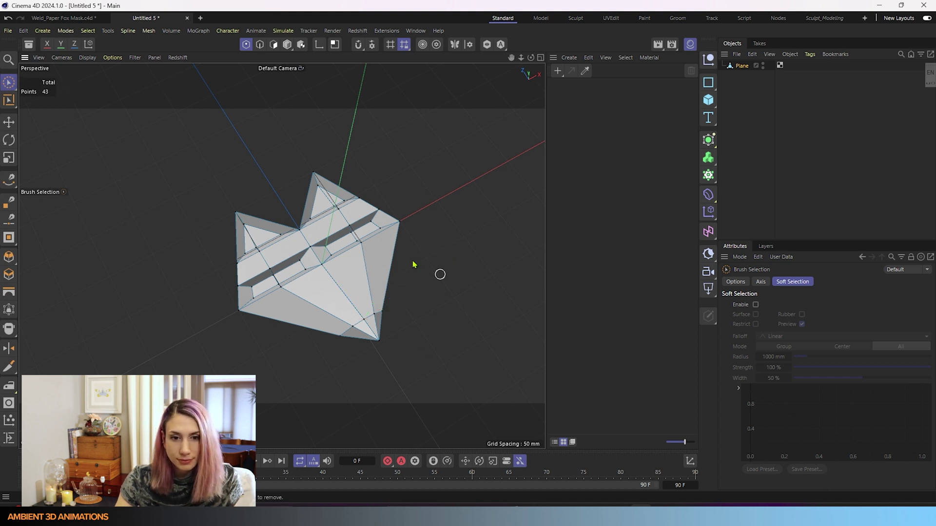
pyautogui.keyDown('alt'); pyautogui.moveTo(385, 258); pyautogui.dragTo(304, 242); pyautogui.keyUp('alt')
pyautogui.click(360, 331)
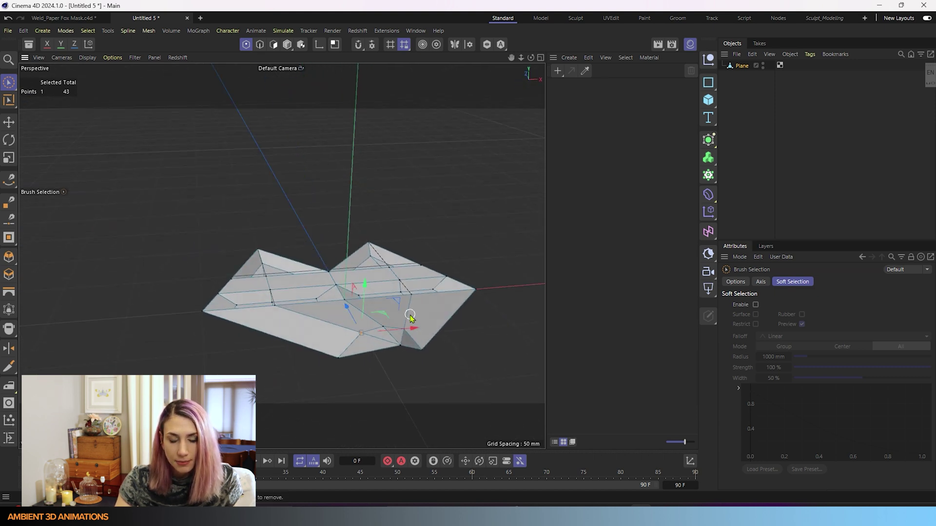
pyautogui.keyDown('alt'); pyautogui.moveTo(408, 327); pyautogui.dragTo(411, 316); pyautogui.keyUp('alt')
pyautogui.scroll(2, 410, 317)
pyautogui.keyDown('shift'); pyautogui.click(401, 346); pyautogui.keyUp('shift')
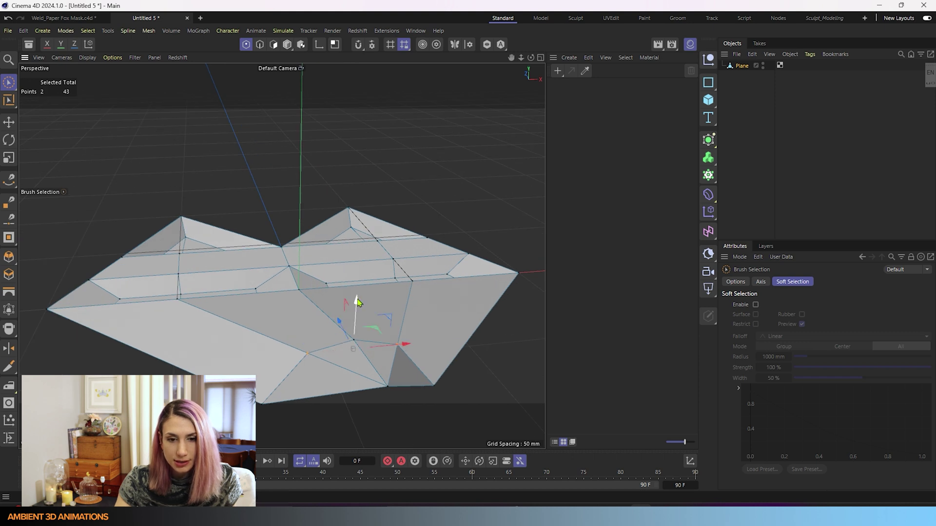
pyautogui.moveTo(357, 302); pyautogui.dragTo(324, 300)
pyautogui.scroll(-2, 364, 304)
pyautogui.keyDown('alt'); pyautogui.moveTo(323, 301); pyautogui.dragTo(271, 261, button='middle'); pyautogui.keyUp('alt')
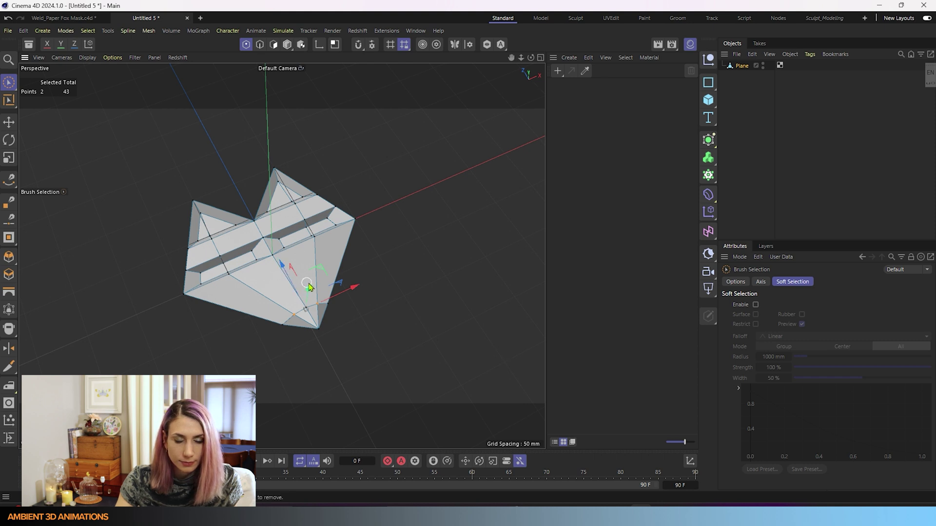
pyautogui.keyDown('alt'); pyautogui.moveTo(308, 286); pyautogui.dragTo(258, 326); pyautogui.keyUp('alt')
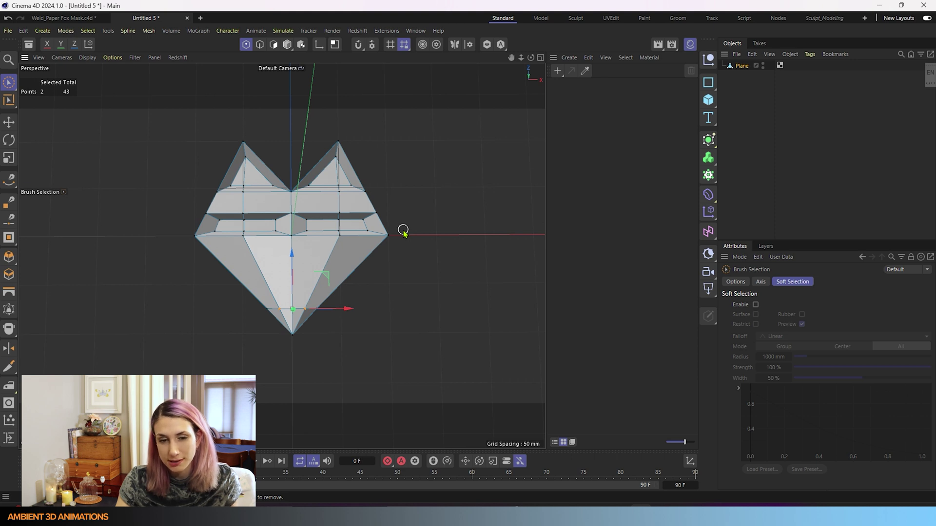
# Add a cube sized 100 × 100 × 100 mm.
pyautogui.click(709, 101)
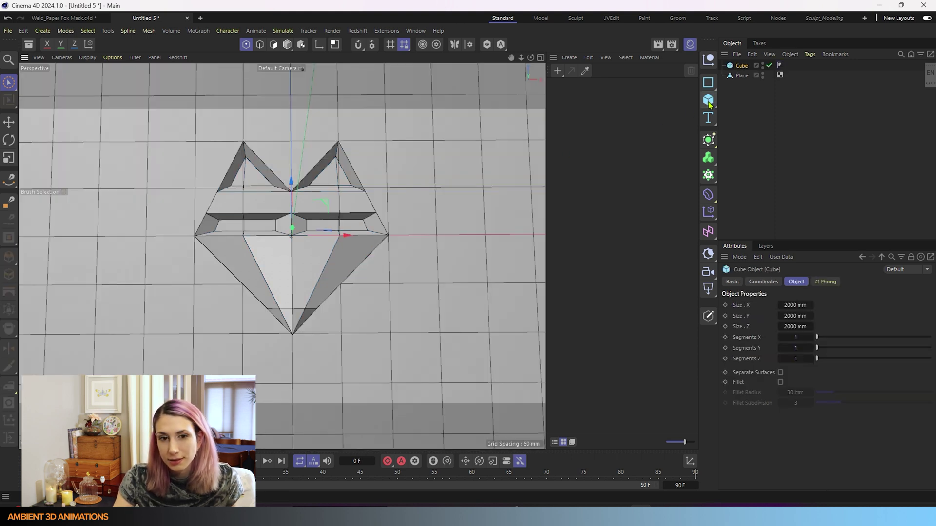
pyautogui.click(795, 305)
pyautogui.write('100')
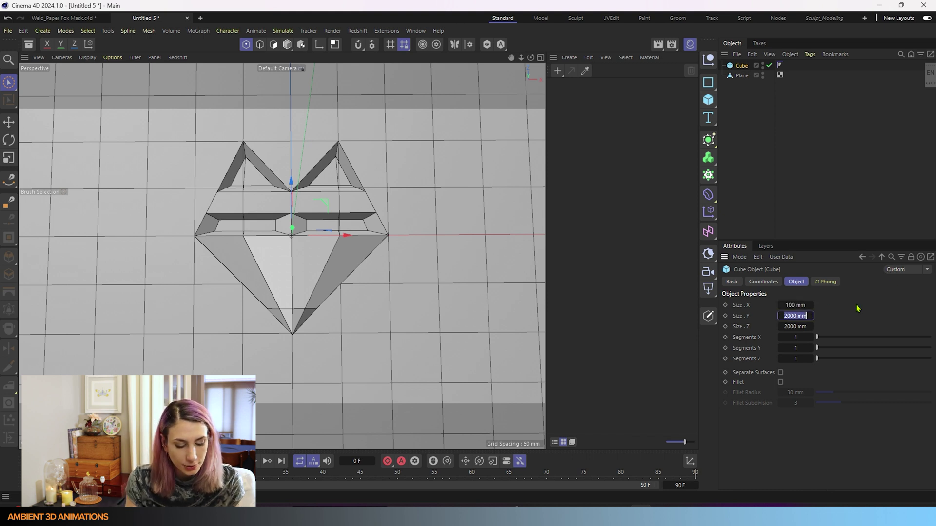
pyautogui.press('Tab')
pyautogui.write('100')
pyautogui.press('Tab')
pyautogui.write('100')
pyautogui.press('Return')
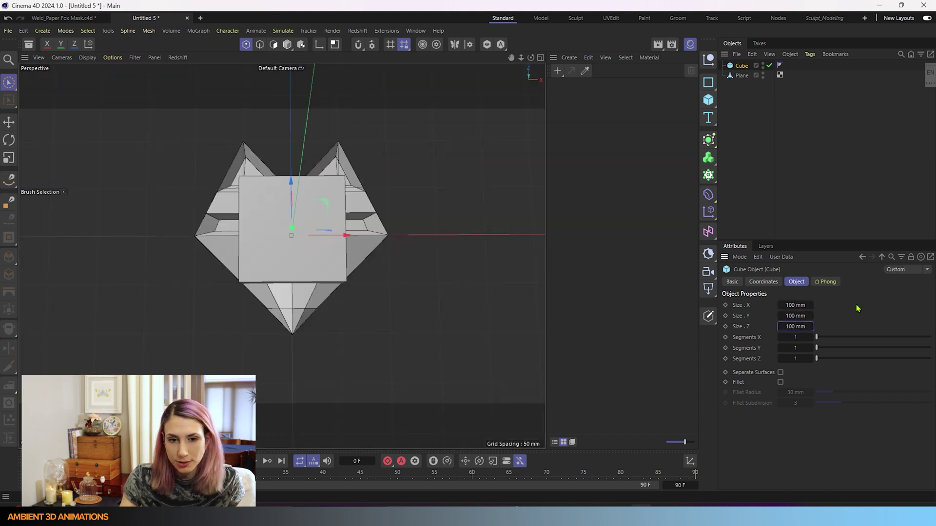
# Move the cube right of the fox, copy it alongside, and make both editable.
pyautogui.scroll(-2, 362, 296)
pyautogui.moveTo(375, 265); pyautogui.dragTo(505, 259)
pyautogui.keyDown('alt'); pyautogui.moveTo(459, 309); pyautogui.dragTo(285, 309, button='middle'); pyautogui.keyUp('alt')
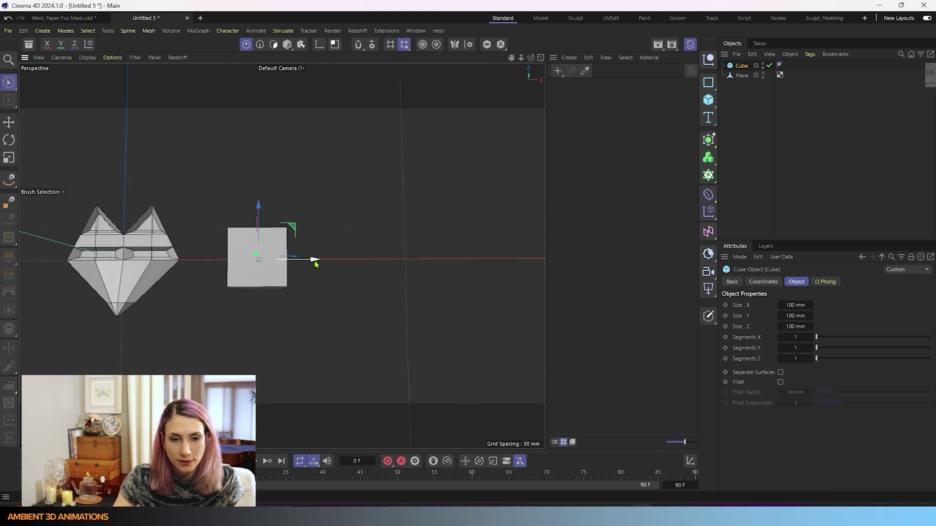
pyautogui.keyDown('ctrl'); pyautogui.moveTo(315, 259); pyautogui.dragTo(393, 264); pyautogui.keyUp('ctrl')
pyautogui.keyDown('ctrl'); pyautogui.click(741, 76); pyautogui.keyUp('ctrl')
pyautogui.click(711, 317)
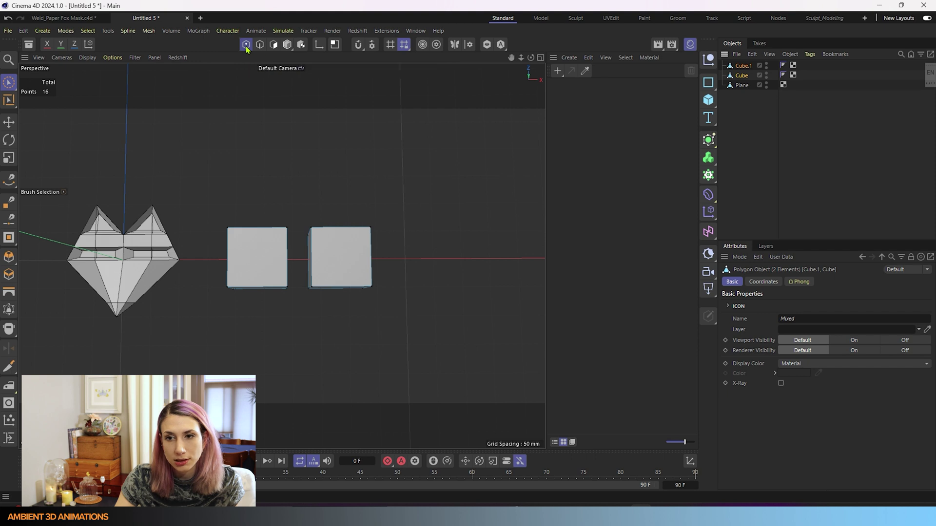
# Weld the right cube's top-left and left cube's top-right corners into one peak.
pyautogui.click(312, 228)
pyautogui.scroll(3, 312, 229)
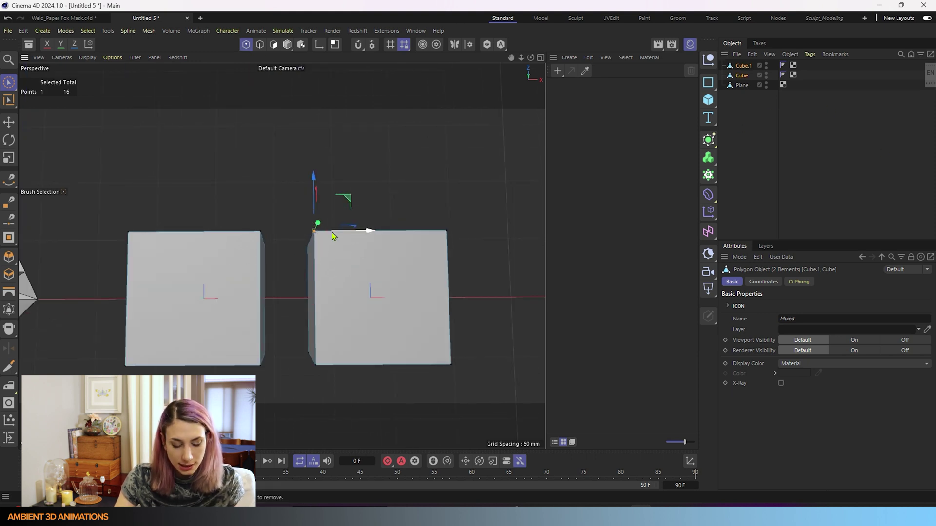
pyautogui.press('m')
pyautogui.press('q')
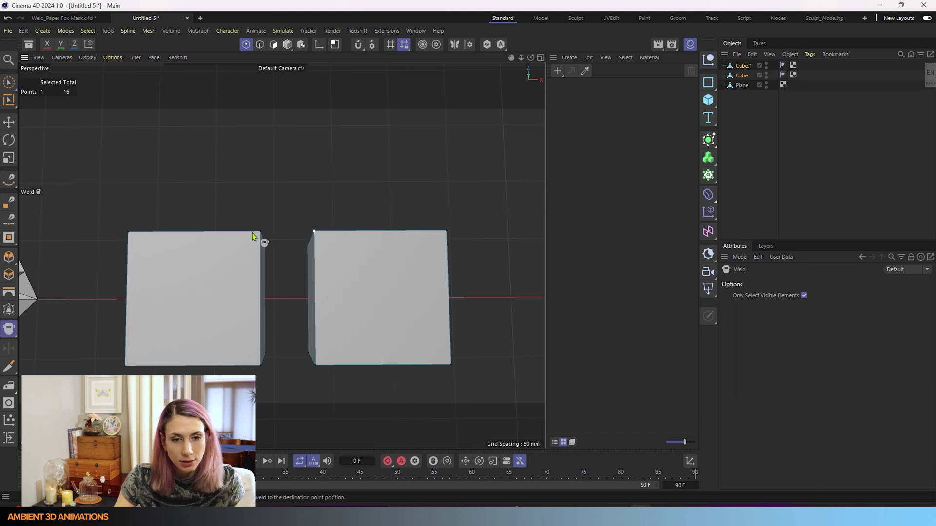
pyautogui.keyDown('alt'); pyautogui.moveTo(212, 177); pyautogui.dragTo(359, 298); pyautogui.keyUp('alt')
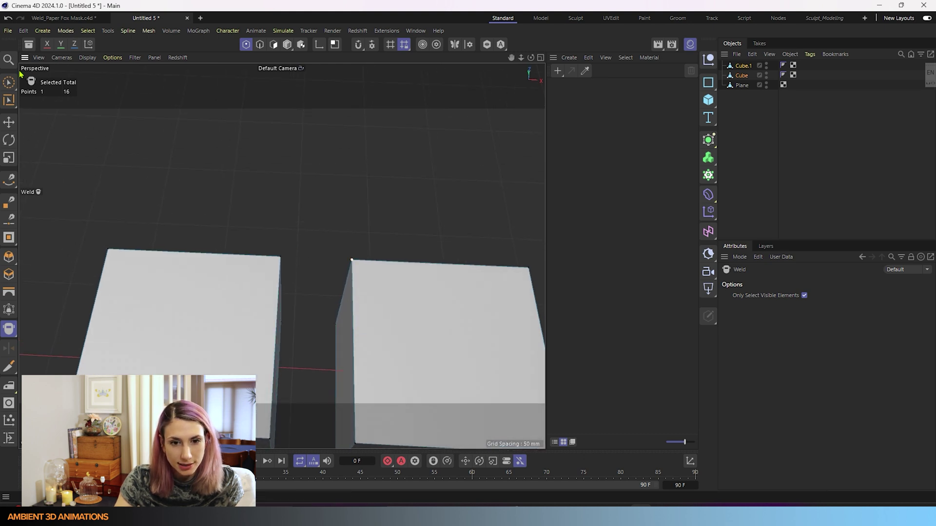
pyautogui.click(8, 82)
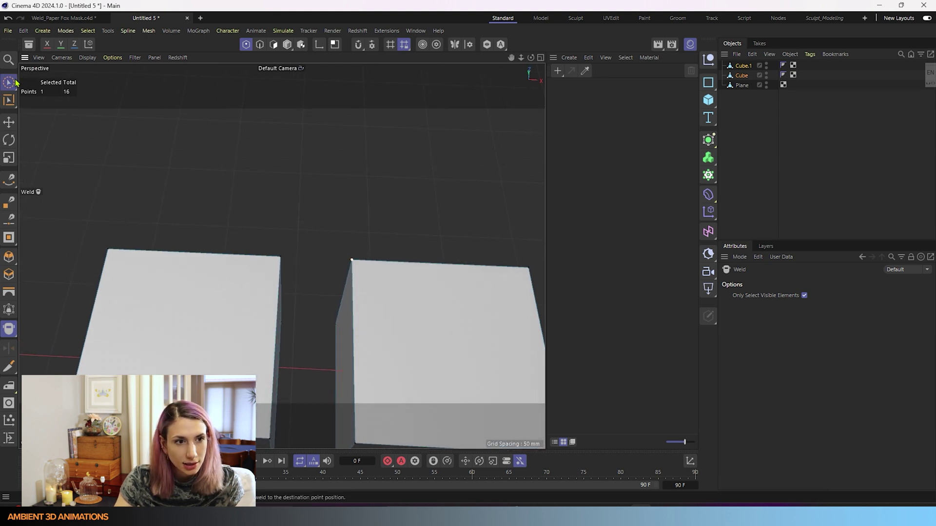
pyautogui.click(352, 260)
pyautogui.keyDown('shift'); pyautogui.click(281, 257); pyautogui.keyUp('shift')
pyautogui.press('e')
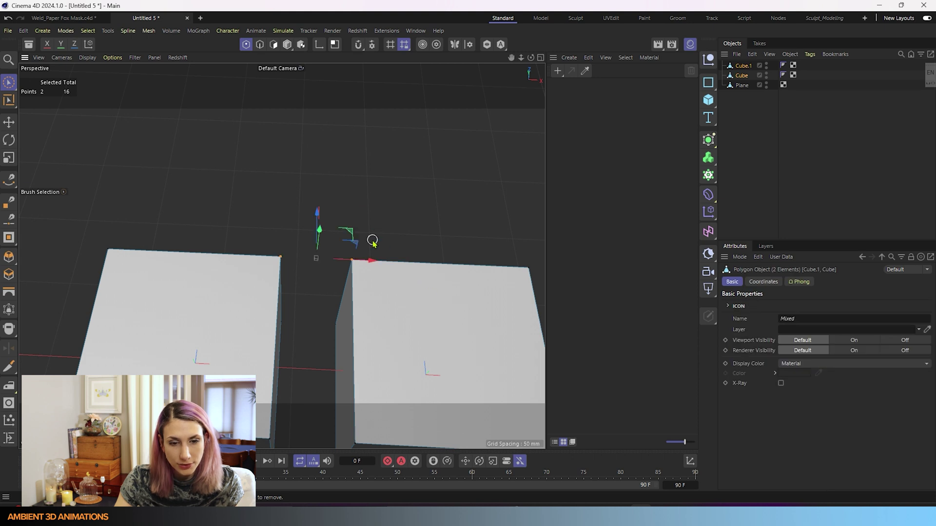
pyautogui.press('m')
pyautogui.press('q')
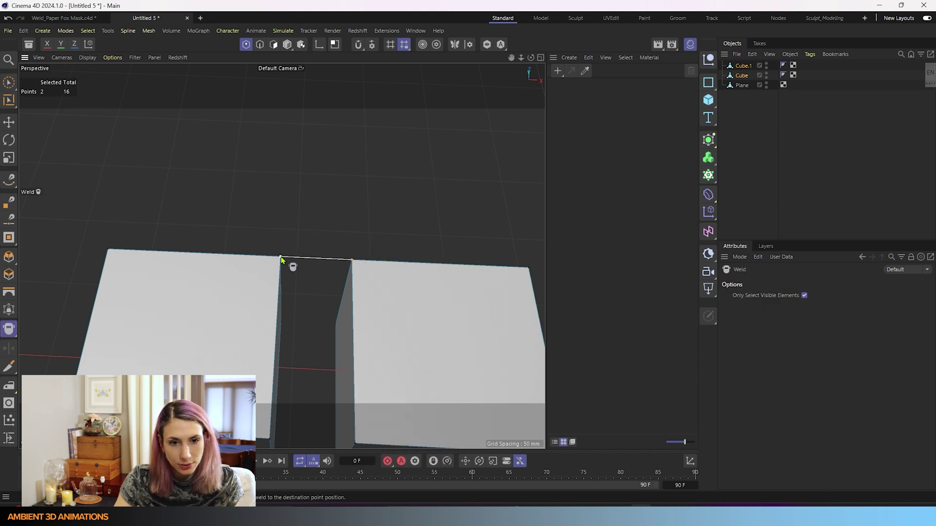
pyautogui.click(317, 260)
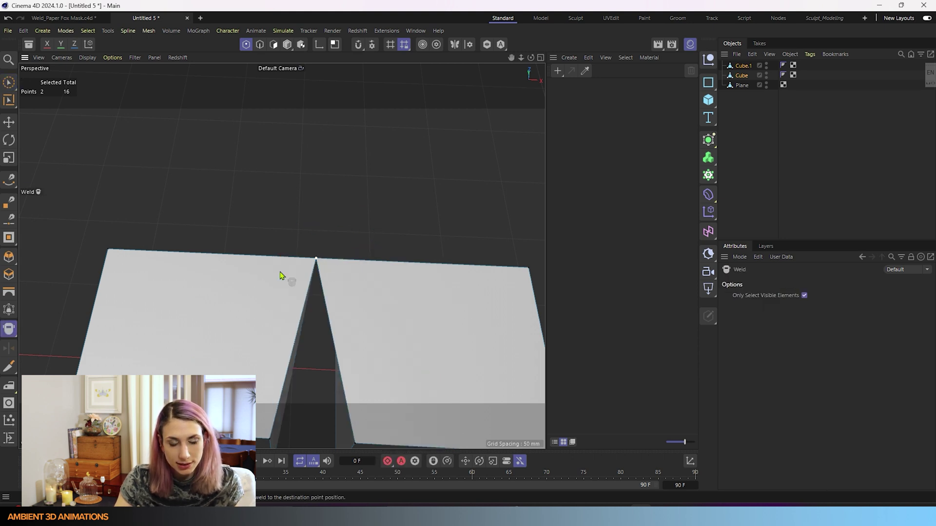
# Test-move Cube.1's peak point along X, undo it, and select both cubes.
pyautogui.click(10, 83)
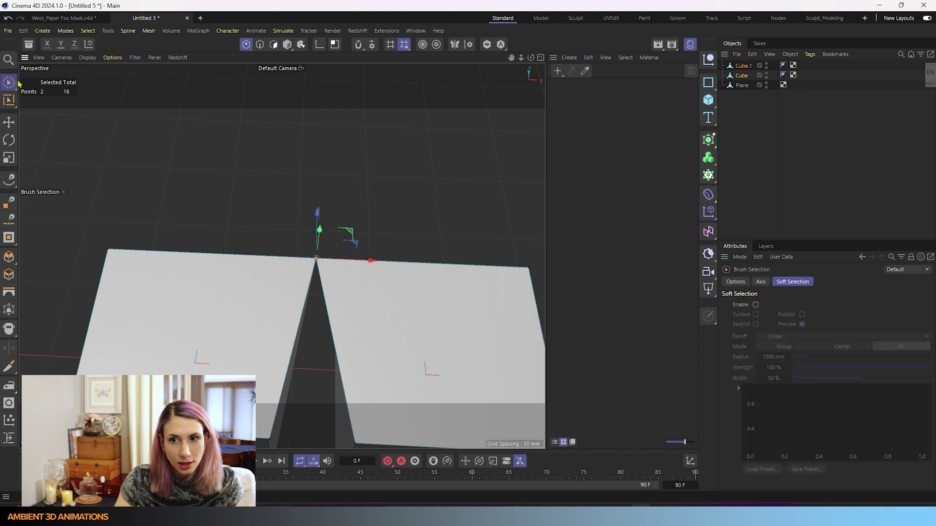
pyautogui.click(410, 190)
pyautogui.click(748, 67)
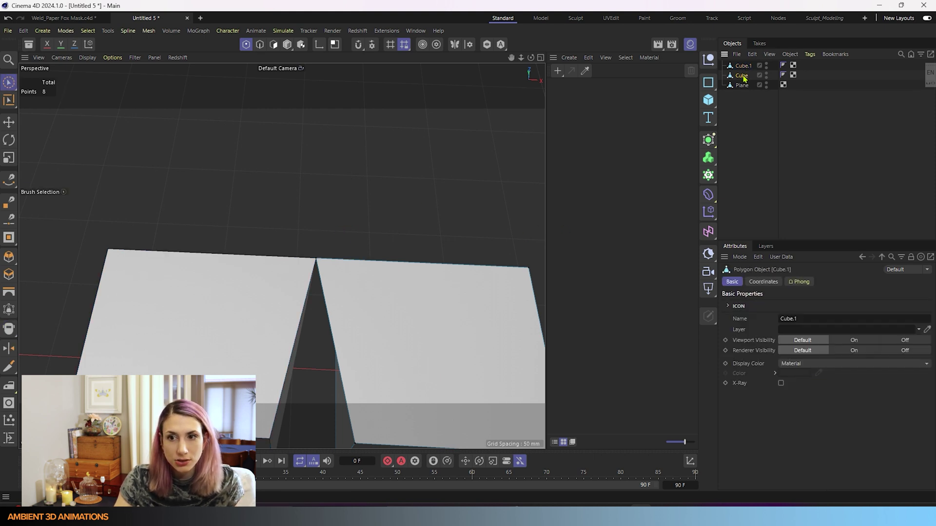
pyautogui.click(314, 258)
pyautogui.moveTo(367, 262); pyautogui.dragTo(417, 264)
pyautogui.hotkey('ctrl', 'z')
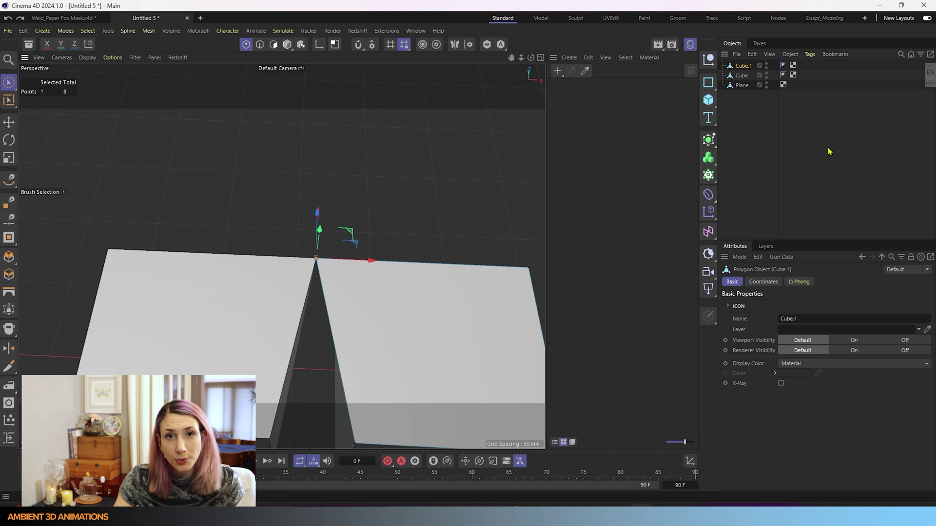
pyautogui.keyDown('ctrl'); pyautogui.click(740, 77); pyautogui.keyUp('ctrl')
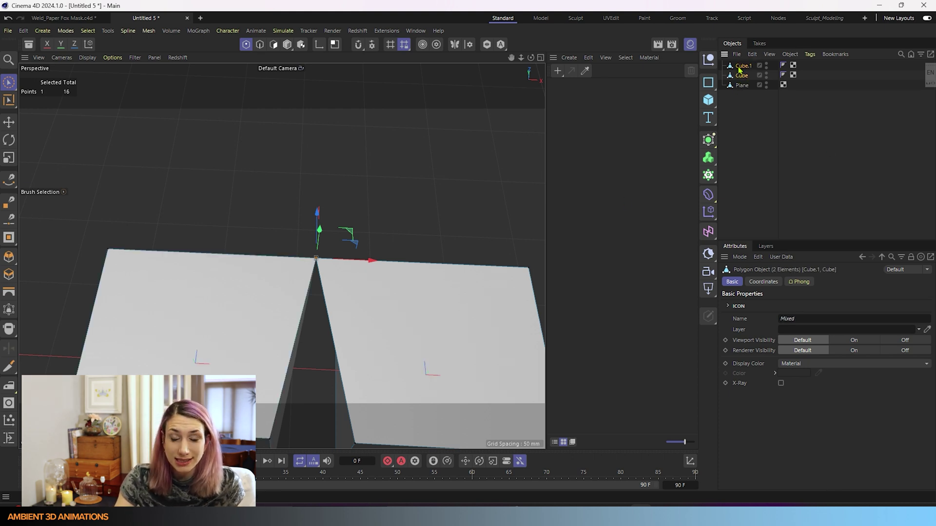
# Connect both cubes into one object and name it New.
pyautogui.rightClick(739, 70)
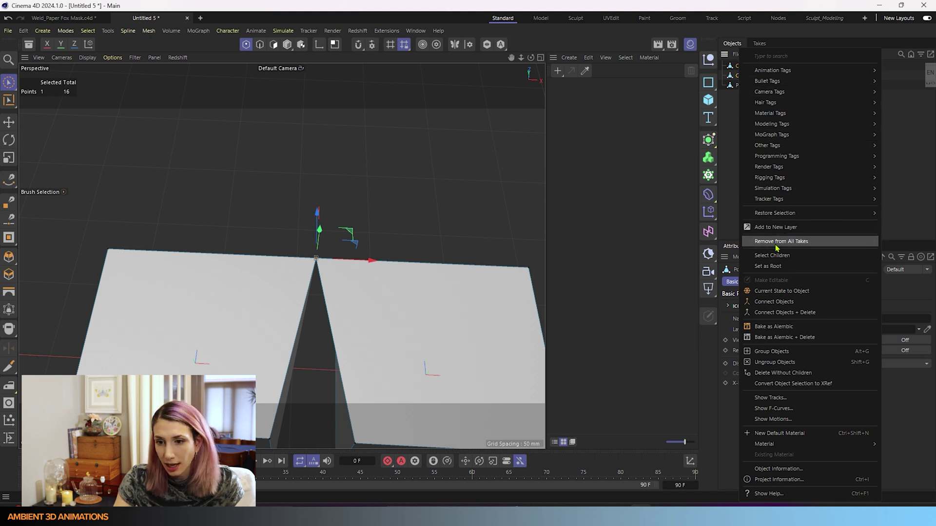
pyautogui.click(769, 301)
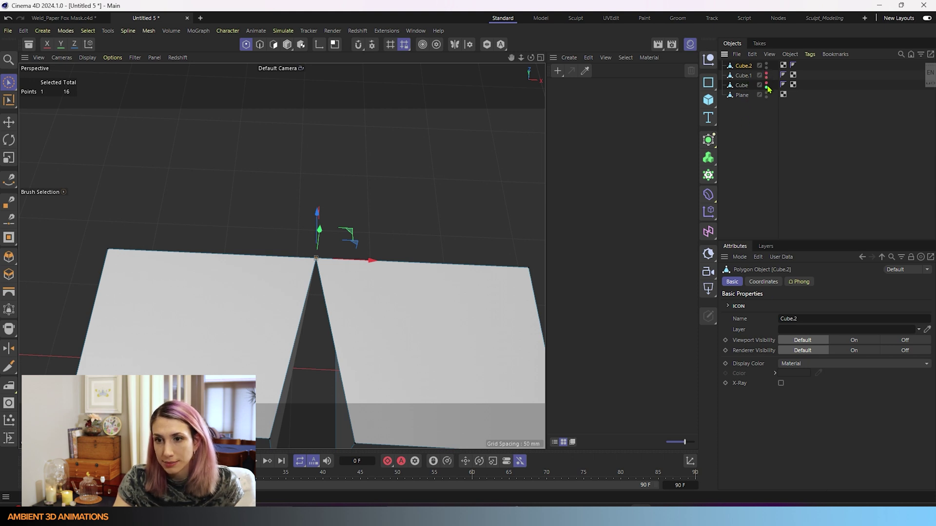
pyautogui.doubleClick(743, 65)
pyautogui.write('N')
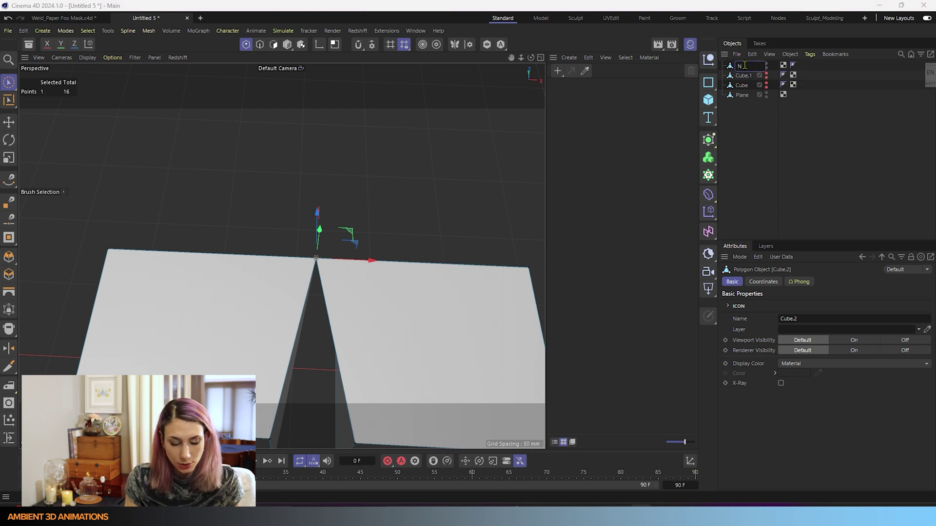
pyautogui.write('ew')
pyautogui.press('Return')
# Box-select the two peak points and weld them into one.
pyautogui.click(359, 214)
pyautogui.moveTo(6, 84); pyautogui.dragTo(49, 116)
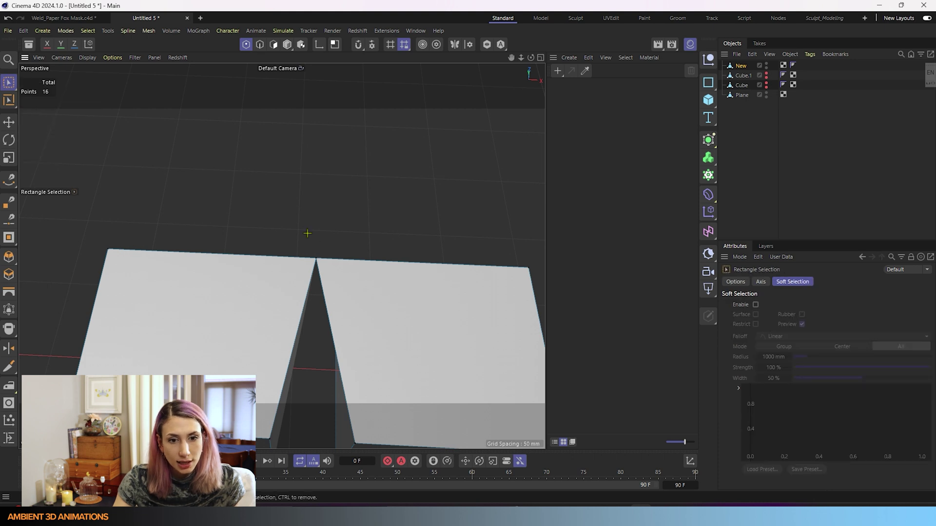
pyautogui.moveTo(308, 235); pyautogui.dragTo(326, 269)
pyautogui.press('m')
pyautogui.press('q')
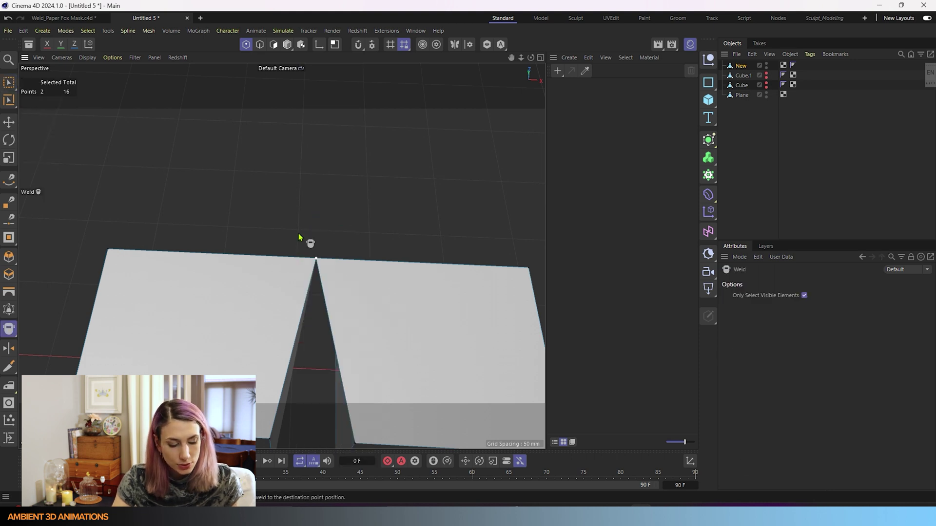
# Test-move the welded peak point, then remove the cube demo objects.
pyautogui.moveTo(9, 83); pyautogui.dragTo(49, 98)
pyautogui.click(314, 258)
pyautogui.moveTo(365, 261)
pyautogui.mouseDown()
pyautogui.moveTo(407, 198)
pyautogui.moveTo(314, 199)
pyautogui.moveTo(411, 211)
pyautogui.moveTo(370, 211)
pyautogui.moveTo(378, 220)
pyautogui.moveTo(356, 229)
pyautogui.moveTo(369, 234)
pyautogui.mouseUp()
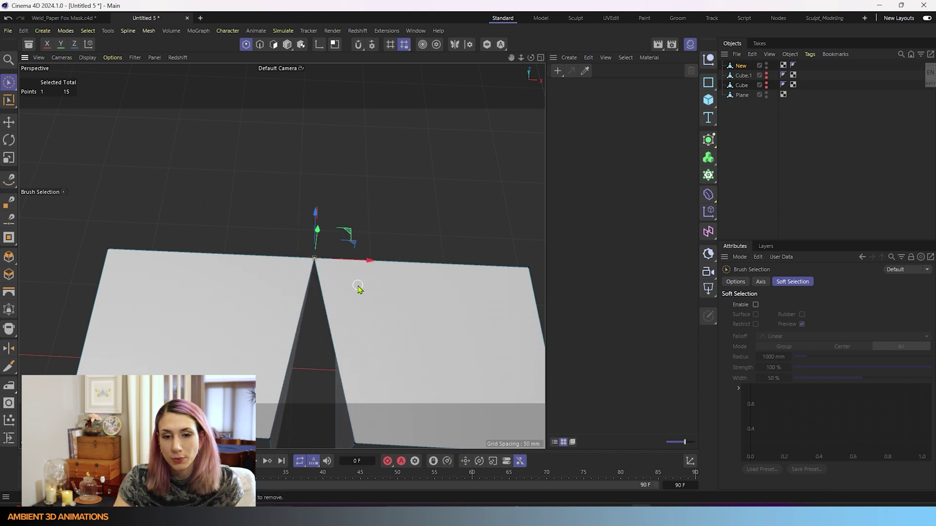
pyautogui.scroll(-3, 370, 287)
pyautogui.moveTo(381, 285)
pyautogui.keyDown('alt'); pyautogui.mouseDown()
pyautogui.moveTo(375, 249)
pyautogui.moveTo(391, 192)
pyautogui.moveTo(357, 198)
pyautogui.moveTo(375, 267)
pyautogui.moveTo(386, 261)
pyautogui.moveTo(359, 259)
pyautogui.moveTo(366, 276)
pyautogui.mouseUp(); pyautogui.keyUp('alt')
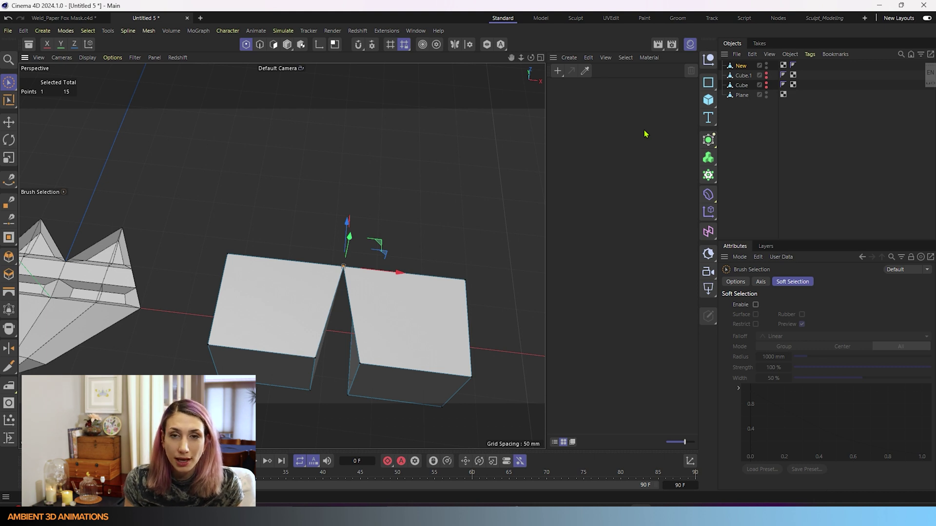
pyautogui.hotkey('ctrl', 'z')
pyautogui.hotkey('ctrl', 'z')
pyautogui.hotkey('ctrl', 'z')
pyautogui.hotkey('ctrl', 'z')
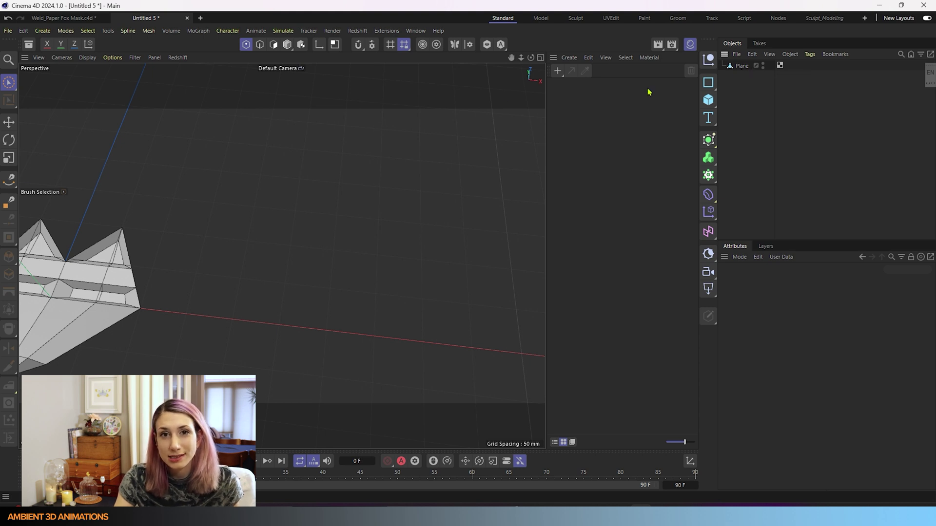
# Draw a four-point Bezier spline with two curved middle points.
pyautogui.click(15, 182)
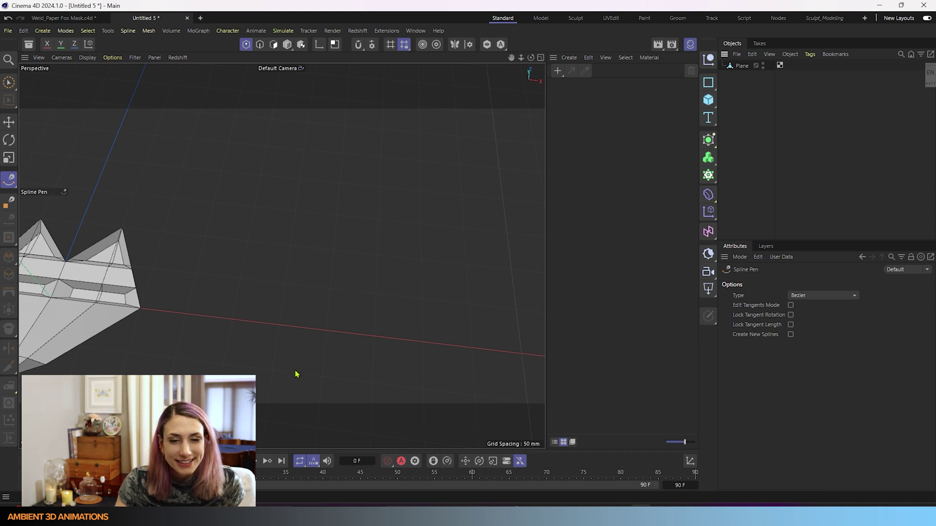
pyautogui.click(203, 329)
pyautogui.moveTo(238, 248); pyautogui.dragTo(271, 238)
pyautogui.moveTo(395, 308); pyautogui.dragTo(390, 343)
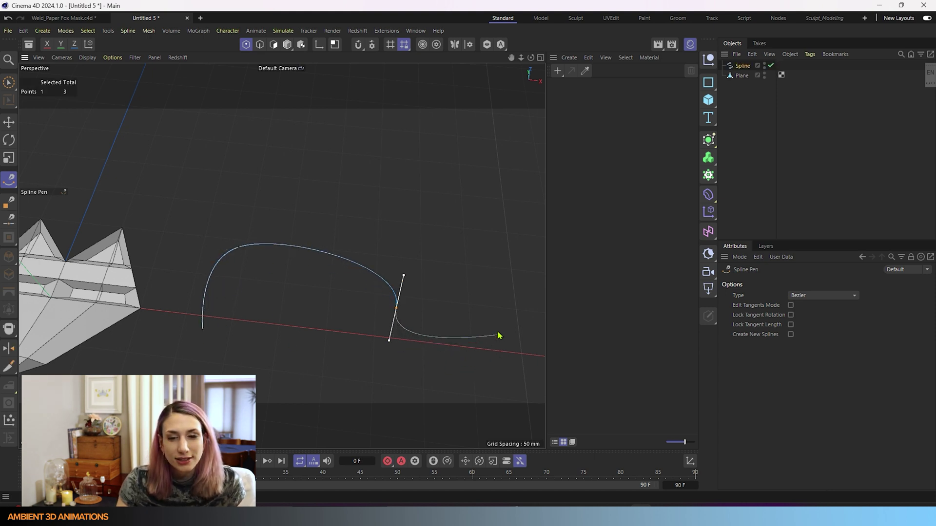
pyautogui.click(498, 328)
pyautogui.press('Escape')
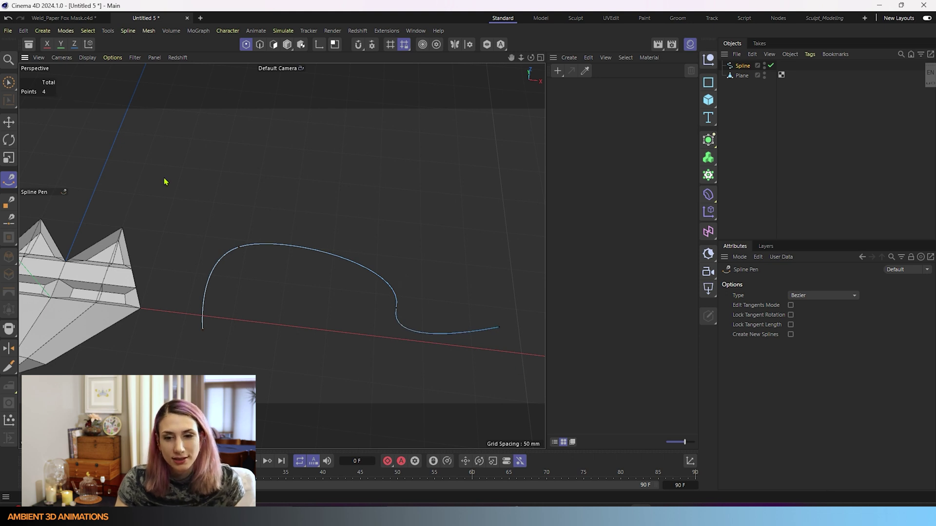
# Weld the spline's first and last points together to close the loop.
pyautogui.click(8, 83)
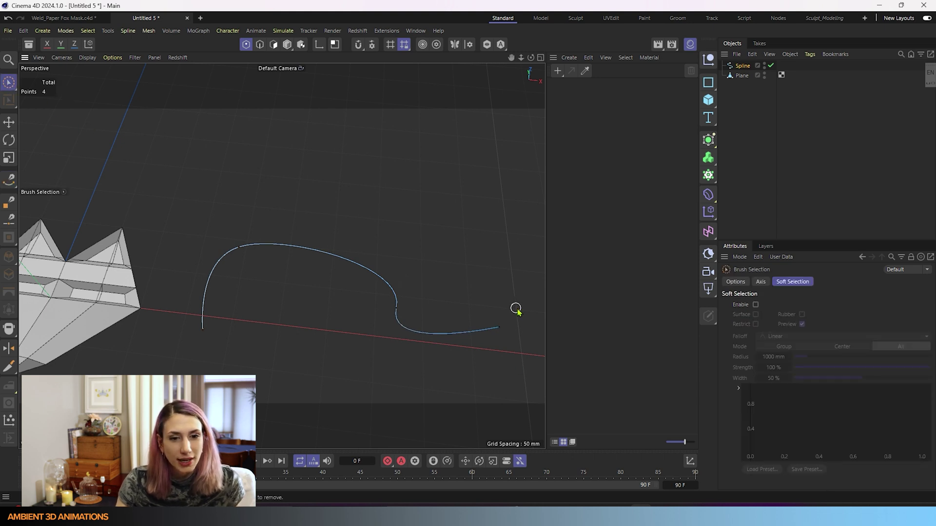
pyautogui.click(498, 327)
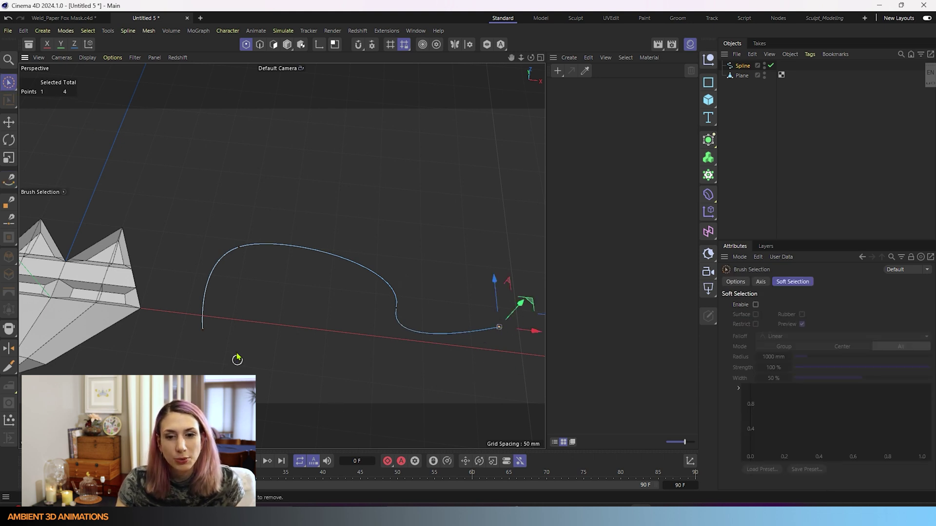
pyautogui.keyDown('shift'); pyautogui.click(203, 330); pyautogui.keyUp('shift')
pyautogui.rightClick(221, 282)
pyautogui.click(244, 466)
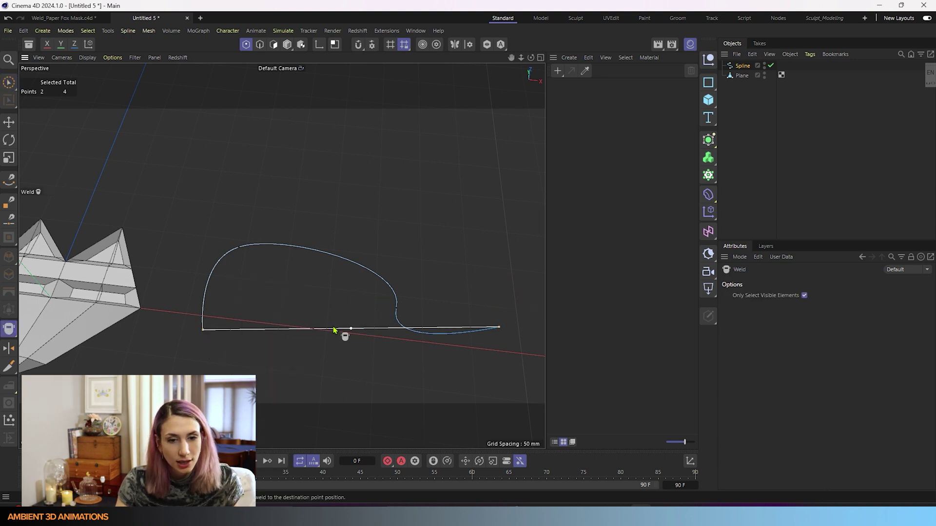
pyautogui.click(351, 331)
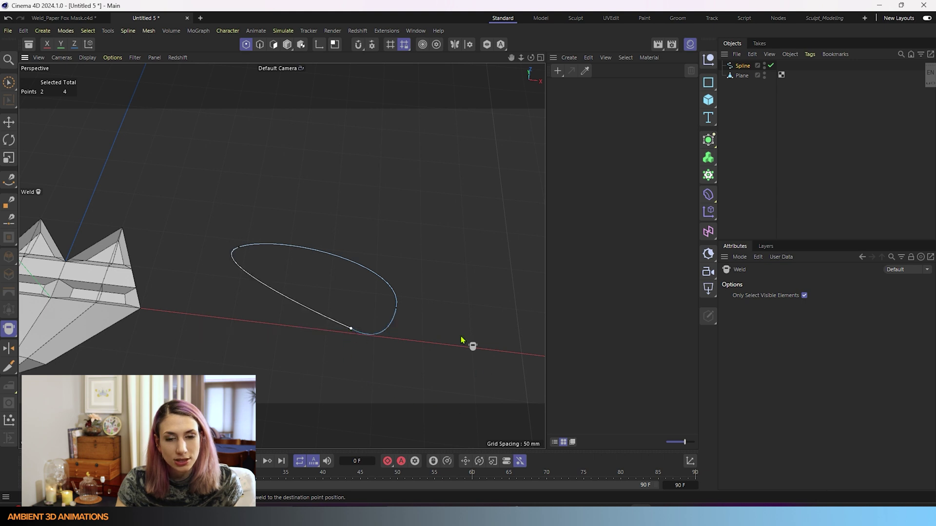
pyautogui.click(8, 82)
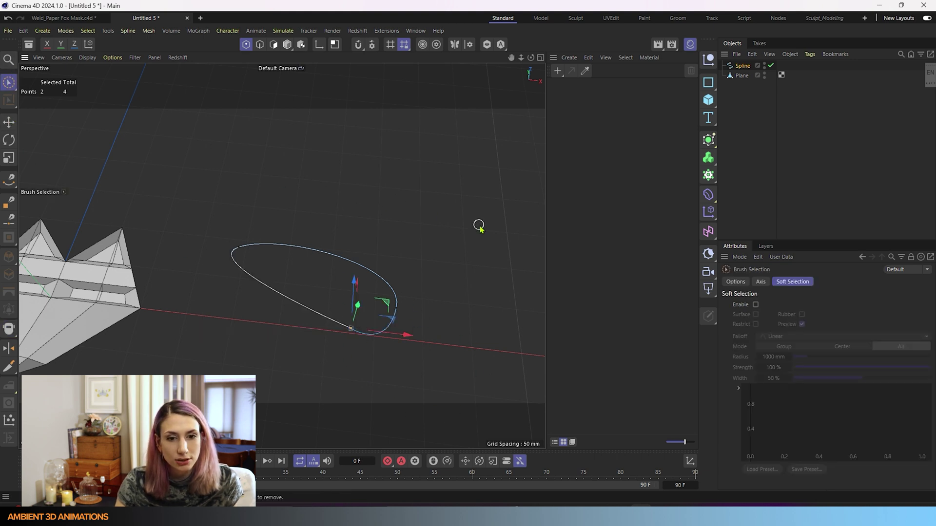
pyautogui.click(364, 264)
pyautogui.keyDown('alt'); pyautogui.moveTo(364, 263); pyautogui.dragTo(381, 311); pyautogui.keyUp('alt')
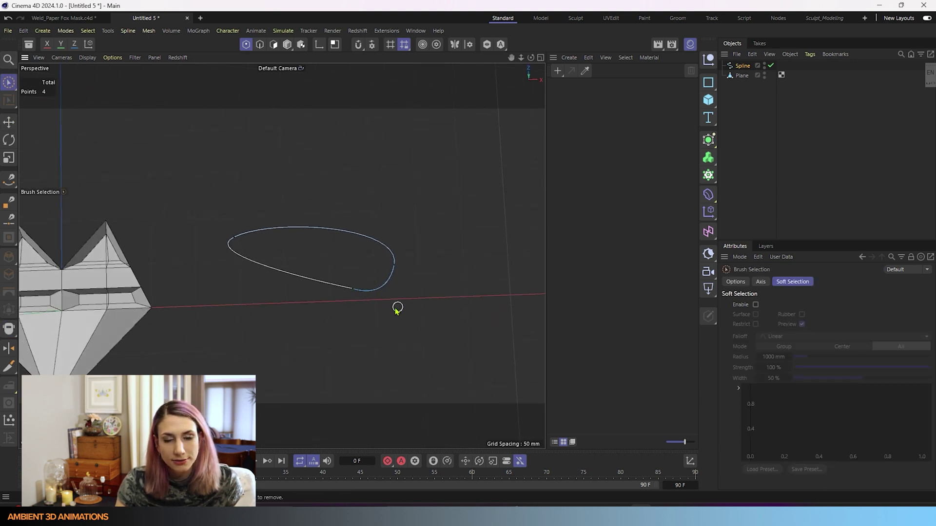
pyautogui.keyDown('alt'); pyautogui.moveTo(336, 315); pyautogui.dragTo(331, 350, button='middle'); pyautogui.keyUp('alt')
pyautogui.scroll(2, 360, 286)
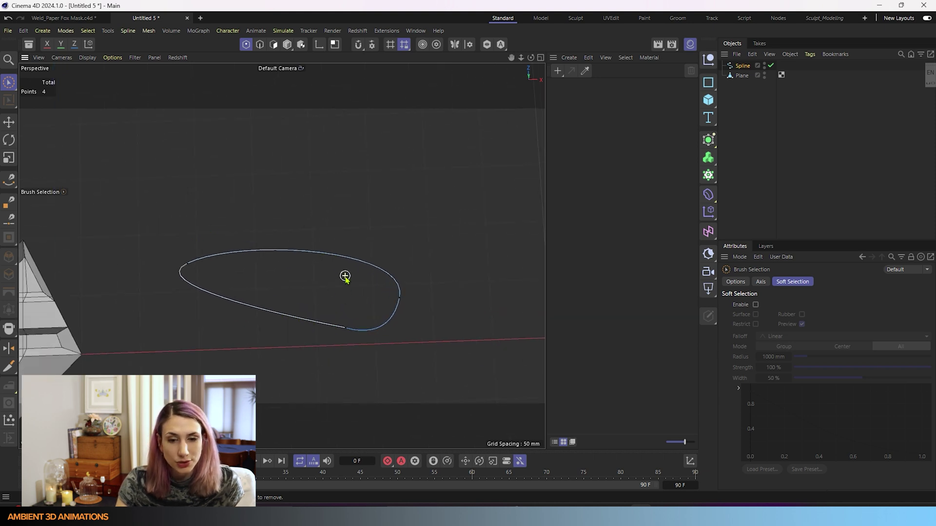
pyautogui.press('0')
pyautogui.moveTo(360, 341)
pyautogui.keyDown('alt'); pyautogui.mouseDown()
pyautogui.moveTo(131, 337)
pyautogui.moveTo(180, 291)
pyautogui.moveTo(230, 297)
pyautogui.mouseUp(); pyautogui.keyUp('alt')
pyautogui.scroll(-3, 191, 291)
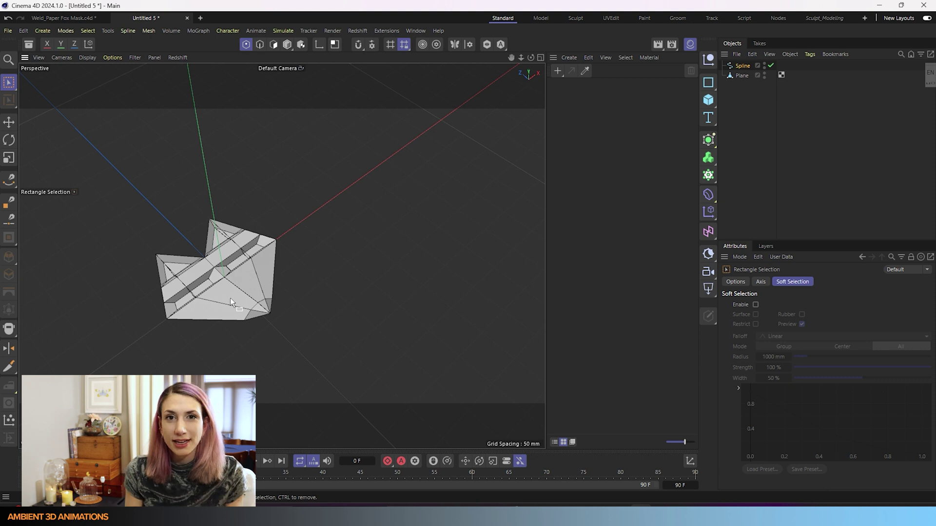